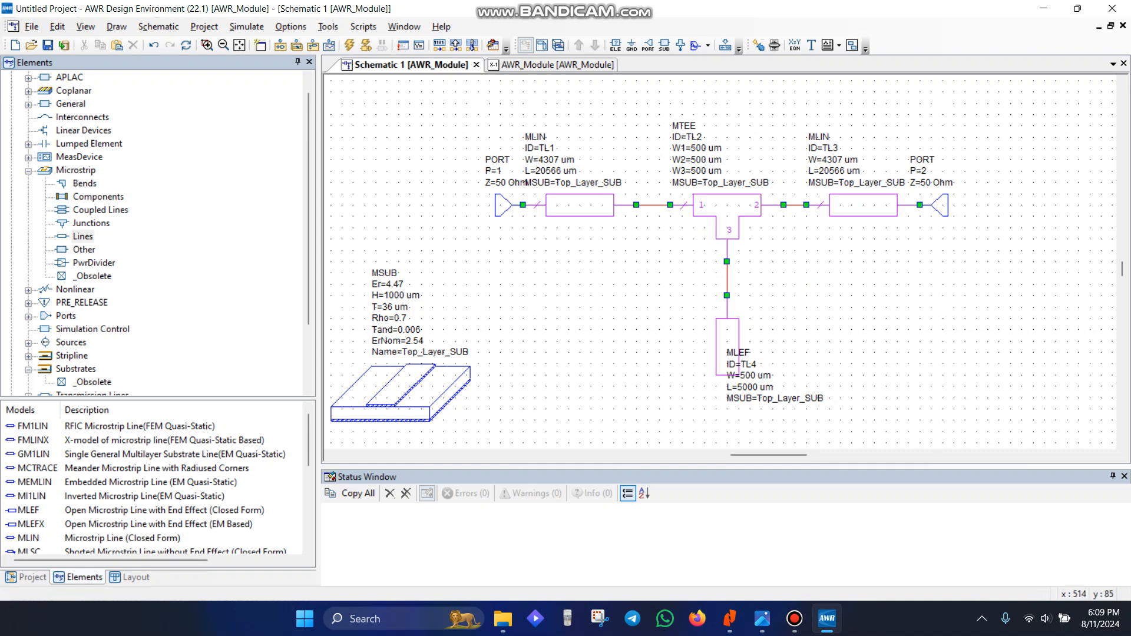
Create a new rectangular graph in the project with the name Graph 1
click(26, 577)
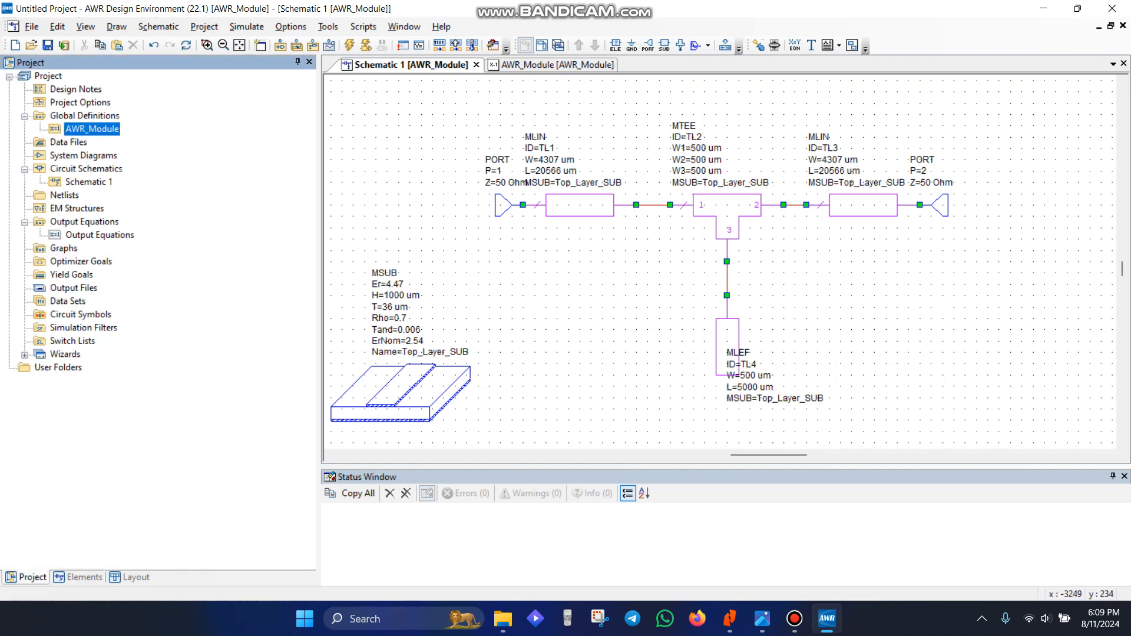
click(66, 248)
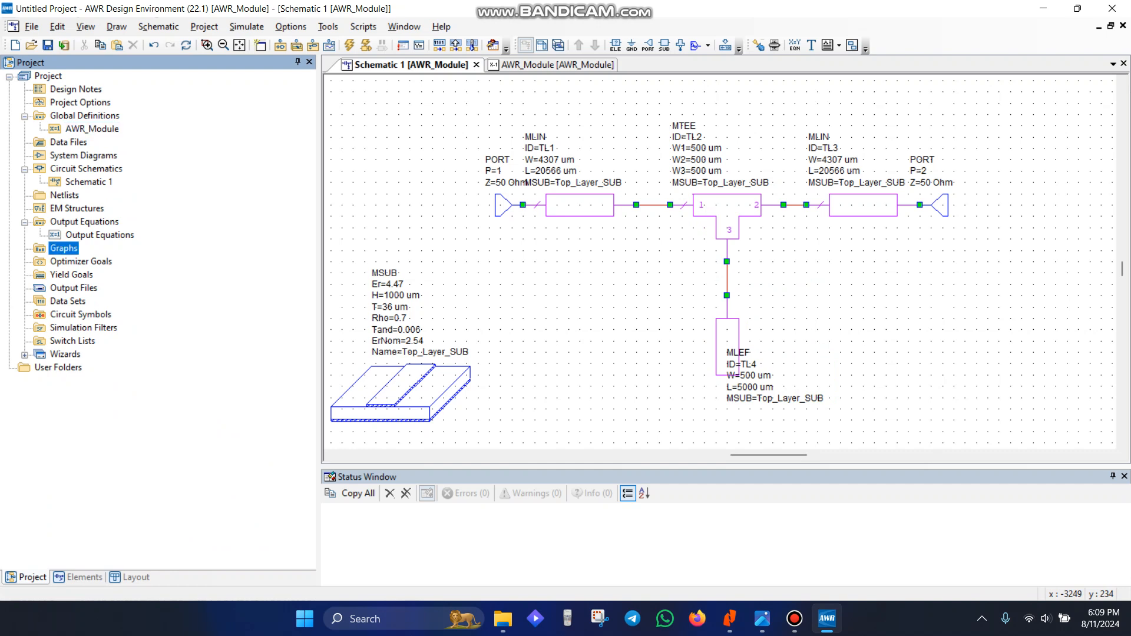
right_click(67, 249)
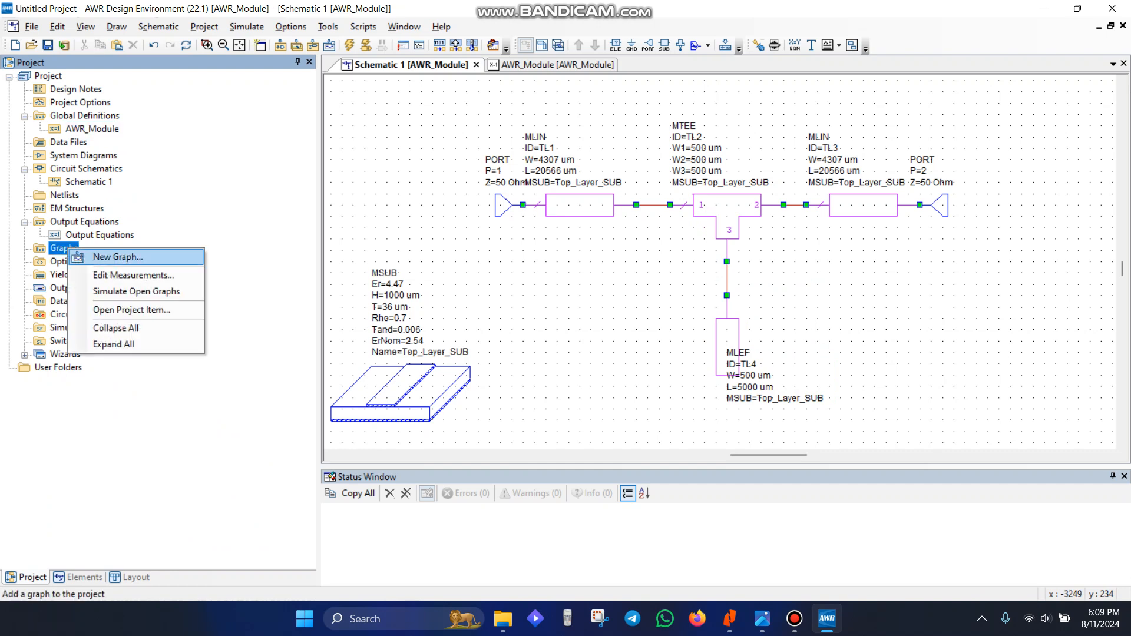
click(117, 257)
drag(384, 124, 429, 139)
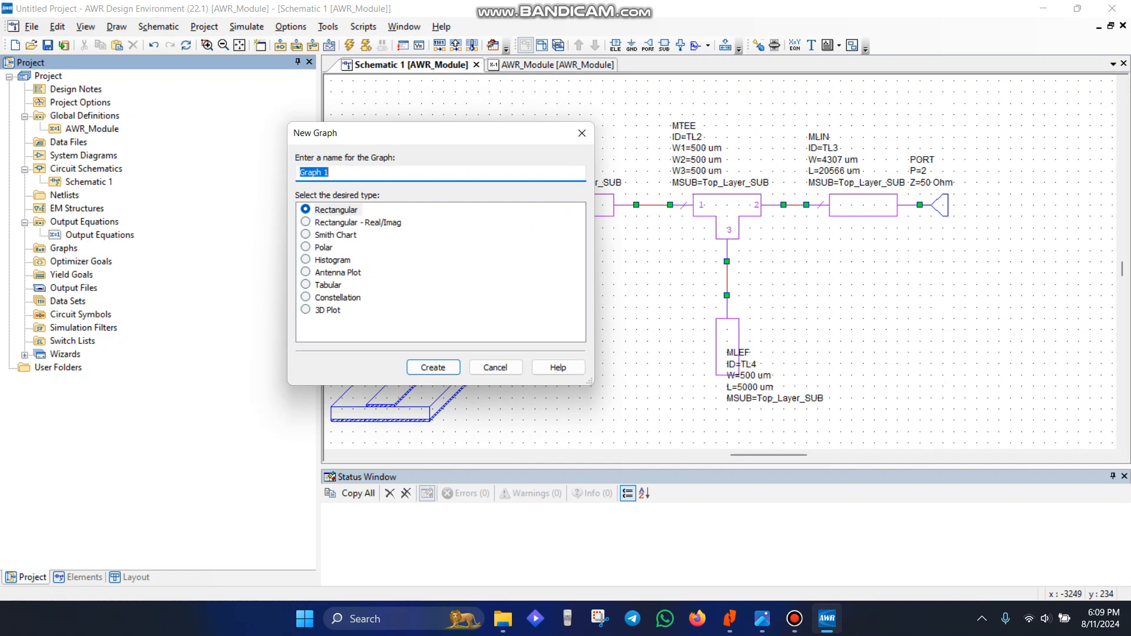
key(Return)
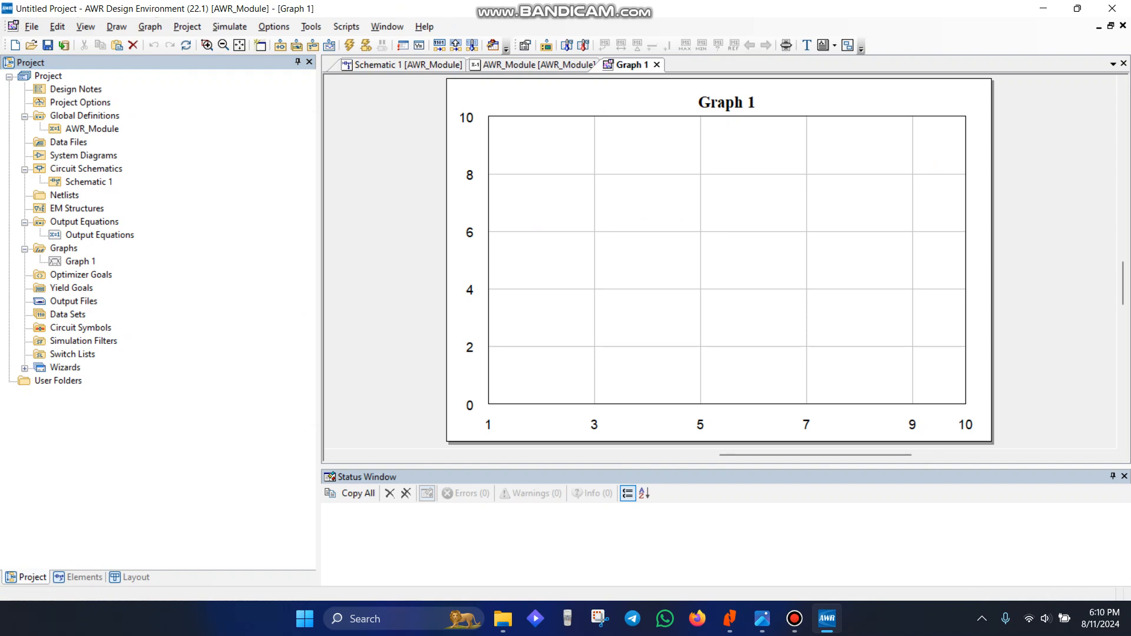
Add a linear port-parameter S measurement to Graph 1, to port 2 from port 1, as magnitude in dB
right_click(73, 261)
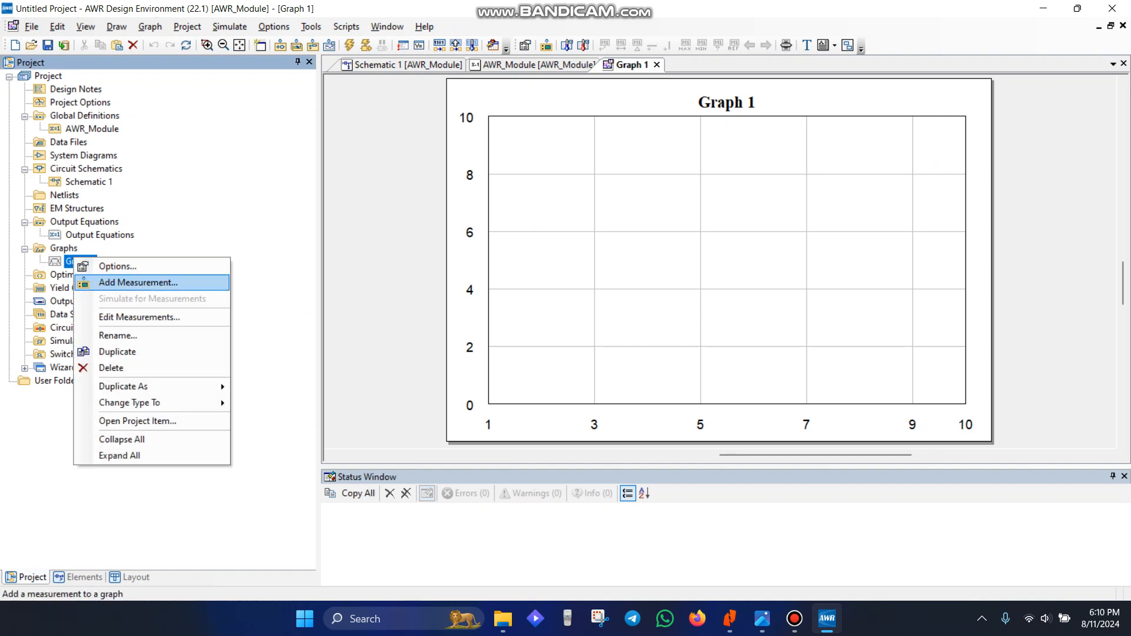
click(141, 281)
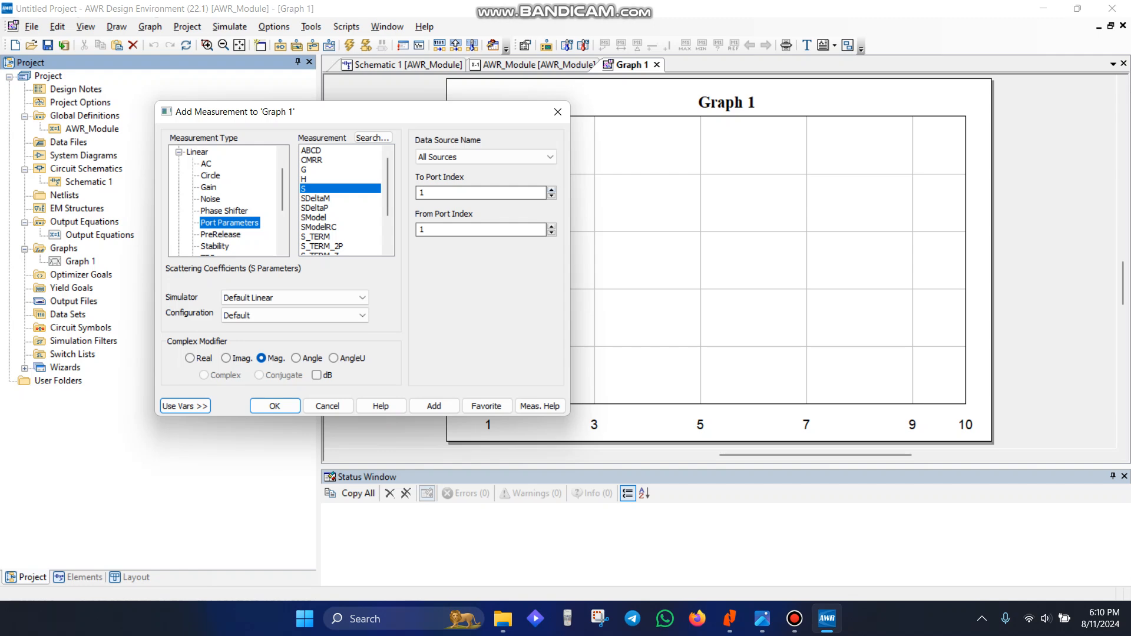
click(551, 190)
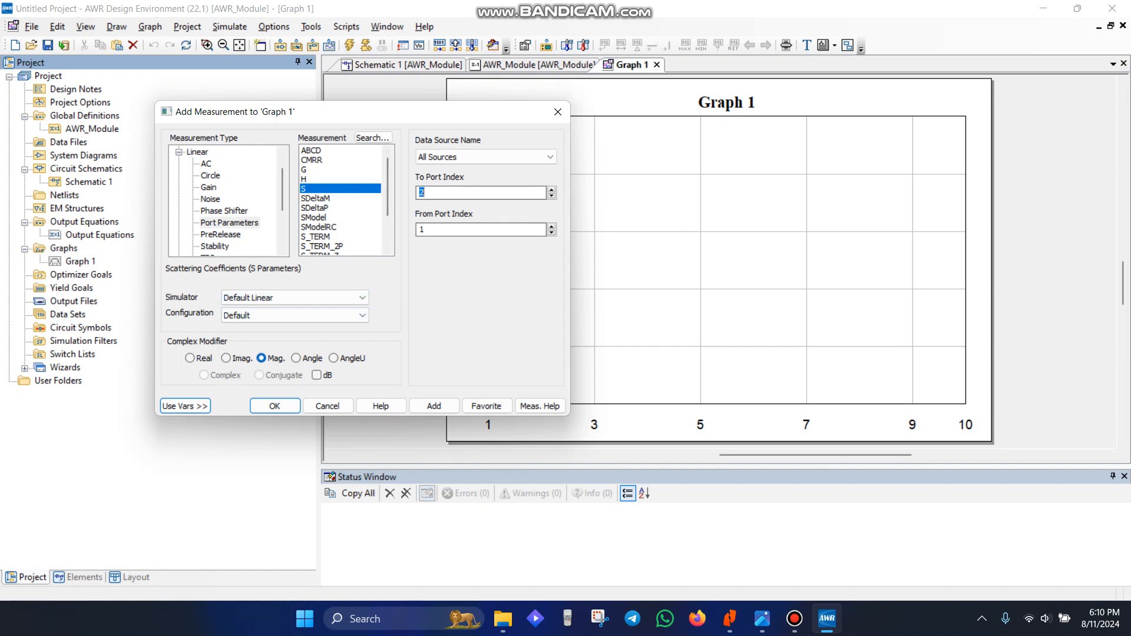
click(316, 375)
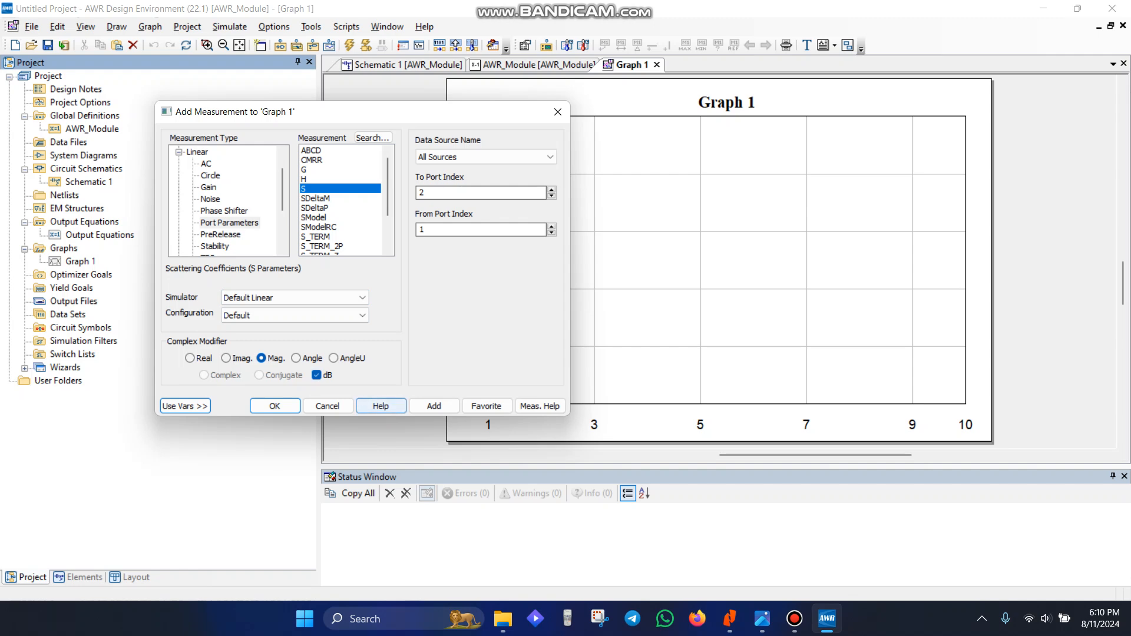
click(275, 406)
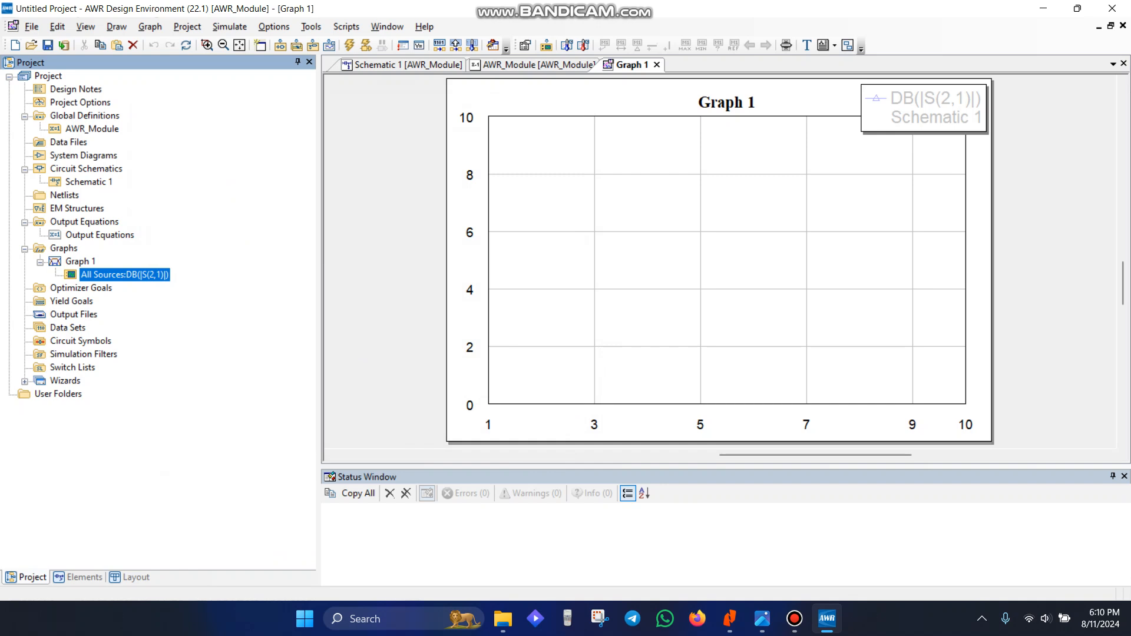
Run the simulation of Schematic 1, close the simulation report and display Graph 1
click(412, 65)
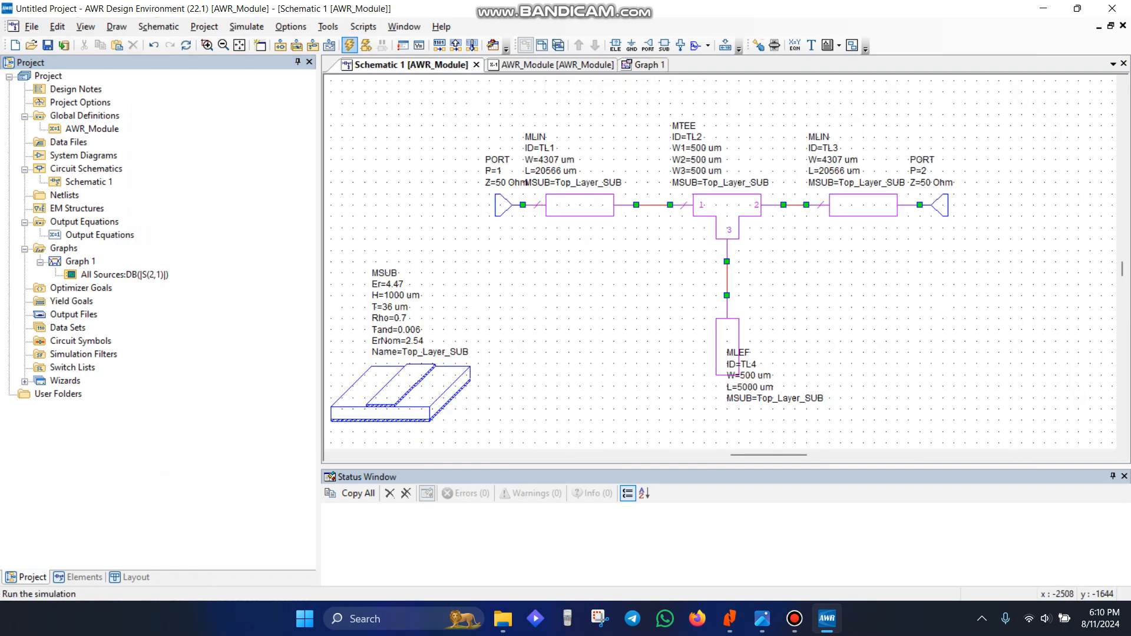
click(349, 45)
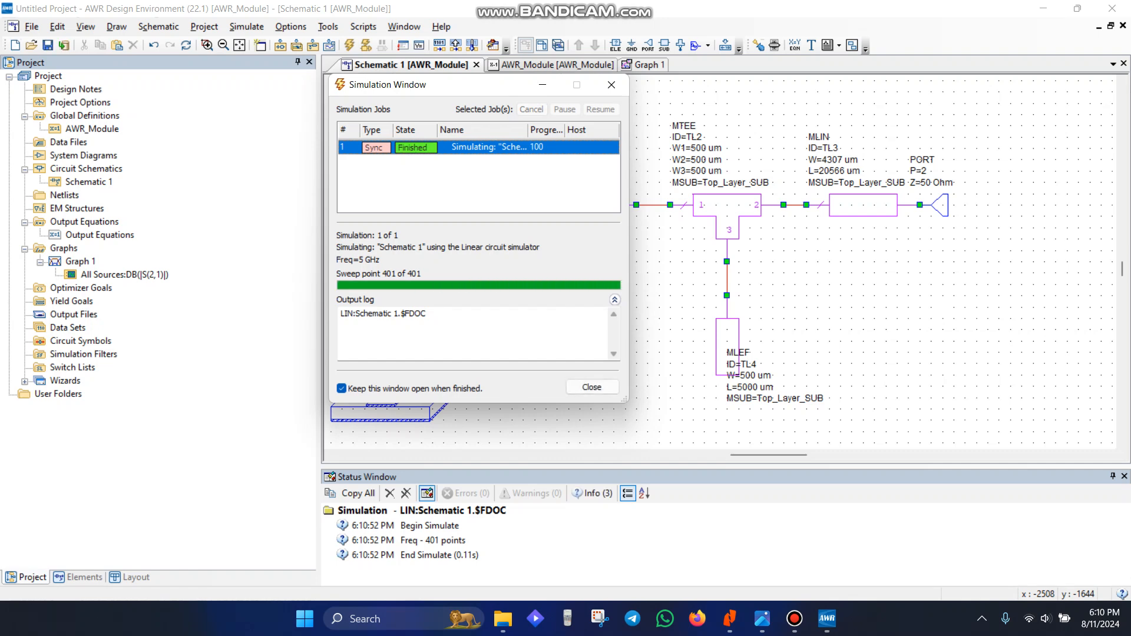
click(591, 387)
click(649, 65)
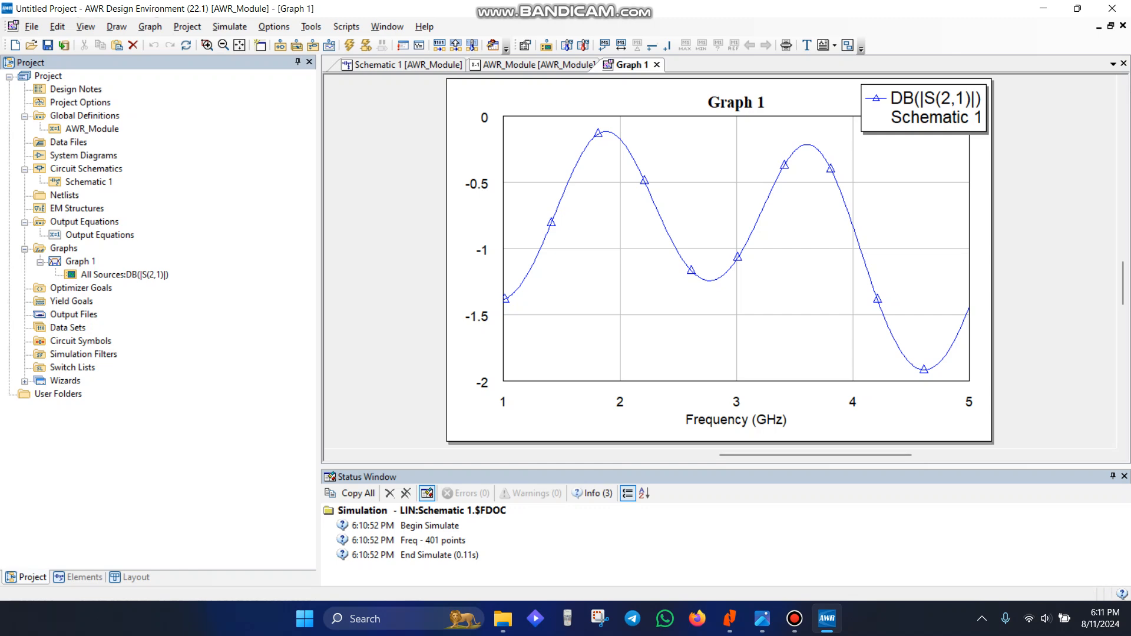
click(407, 65)
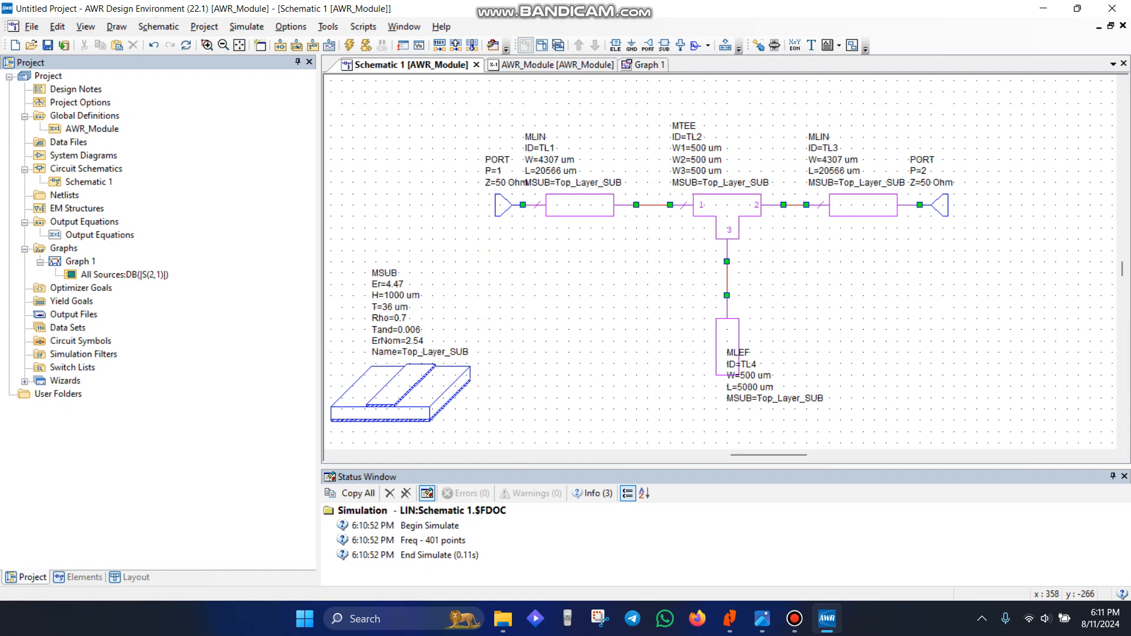
click(648, 66)
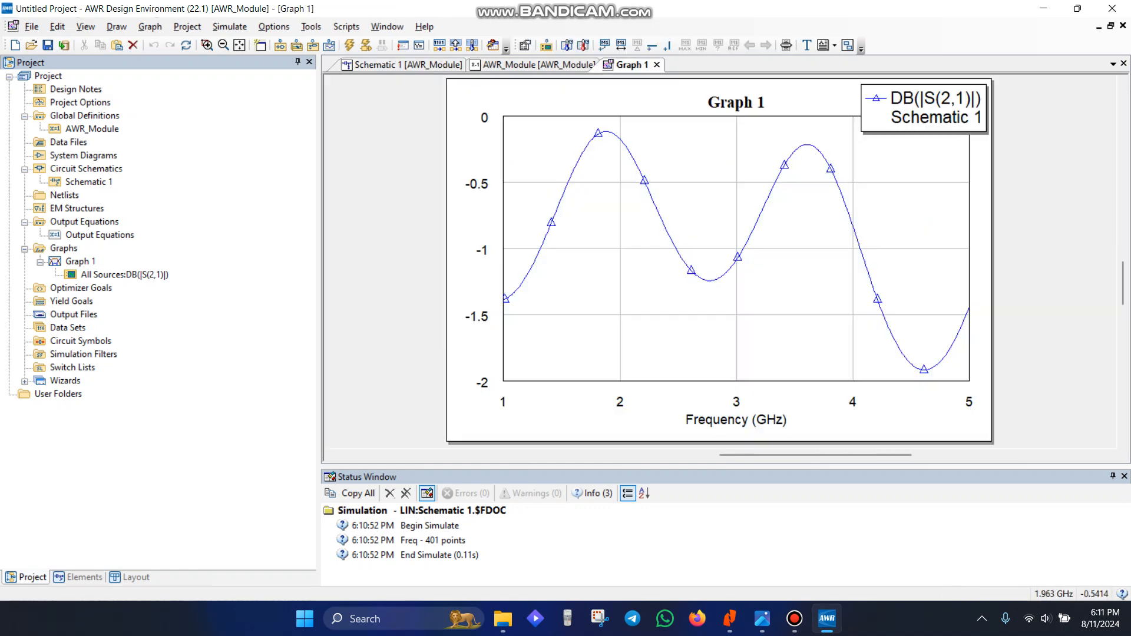
click(407, 66)
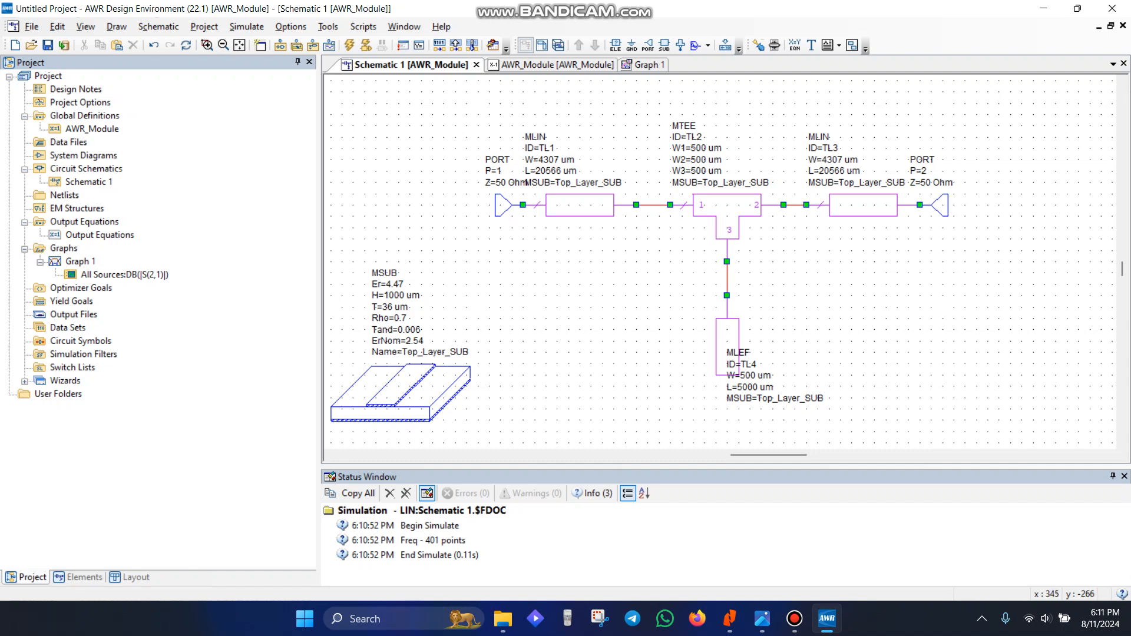
Add a marker to the S(2,1) curve at the middle dip, about 2.75 GHz, and place its label below the curve
click(648, 65)
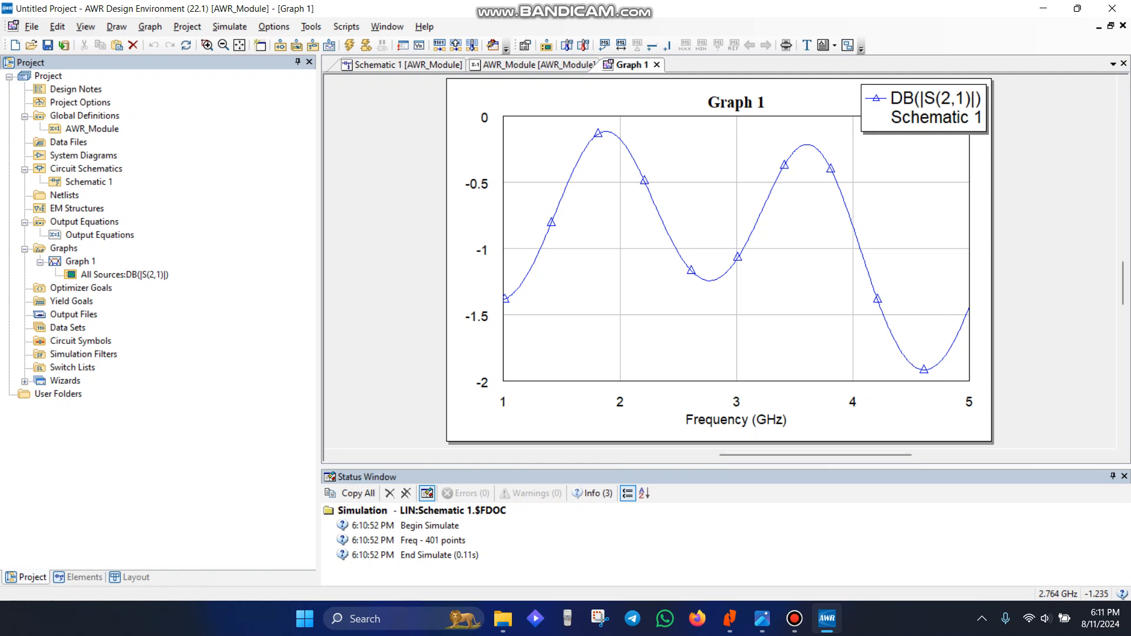
right_click(709, 281)
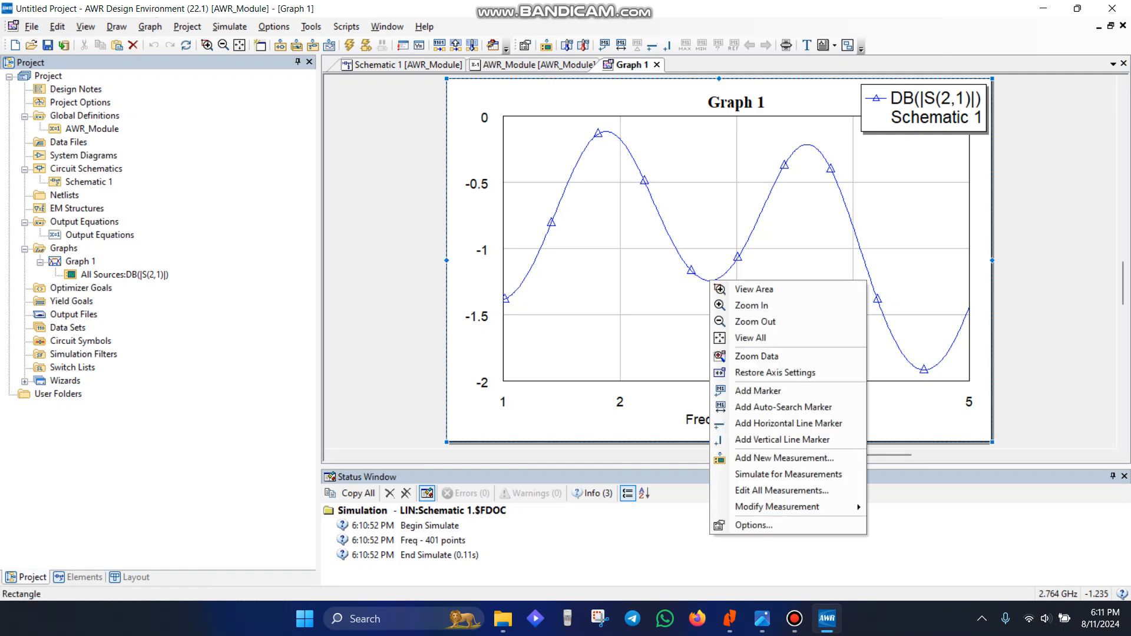
click(758, 391)
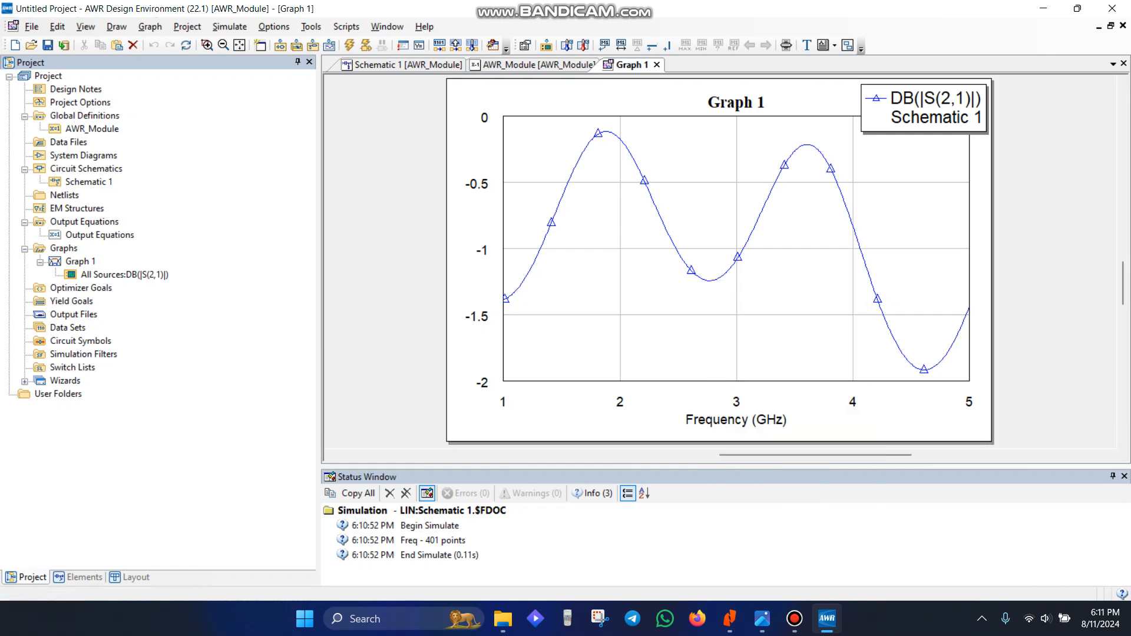
click(708, 281)
drag(754, 250, 750, 315)
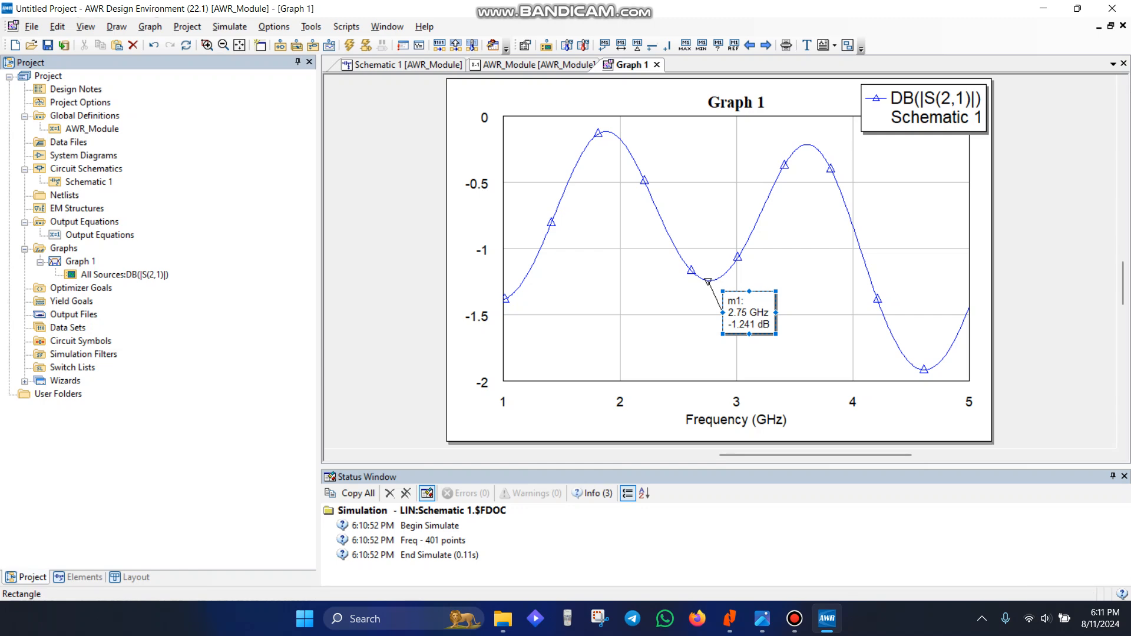
In Schematic 1, make W and L of TL1, TL3 and TL4 and W2 of the MTEE TL2 tunable
click(407, 65)
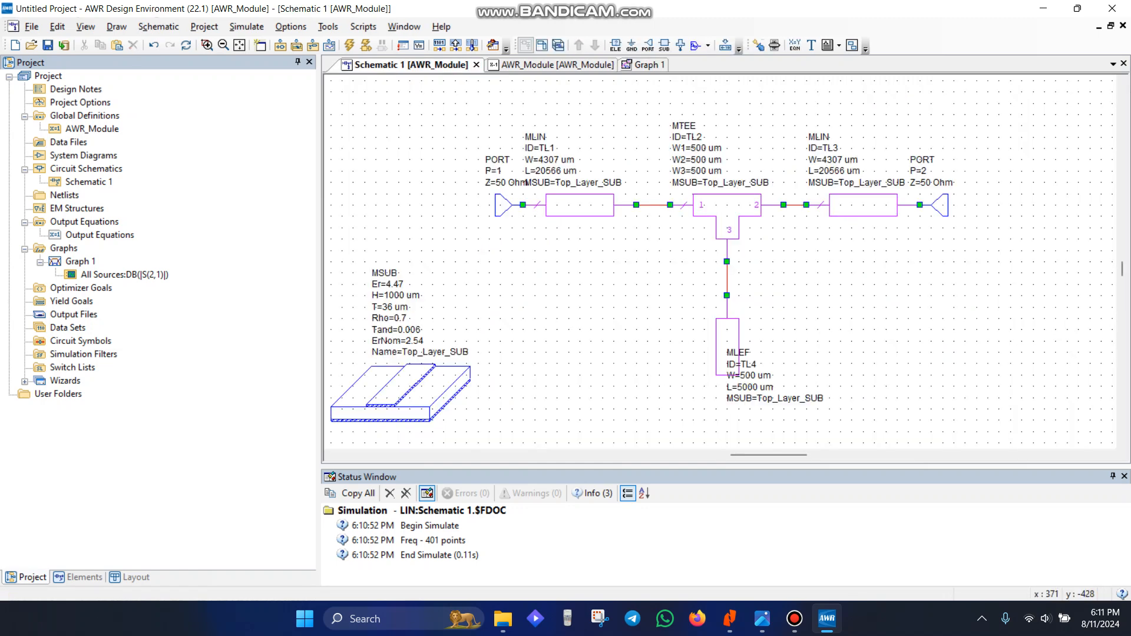
click(758, 45)
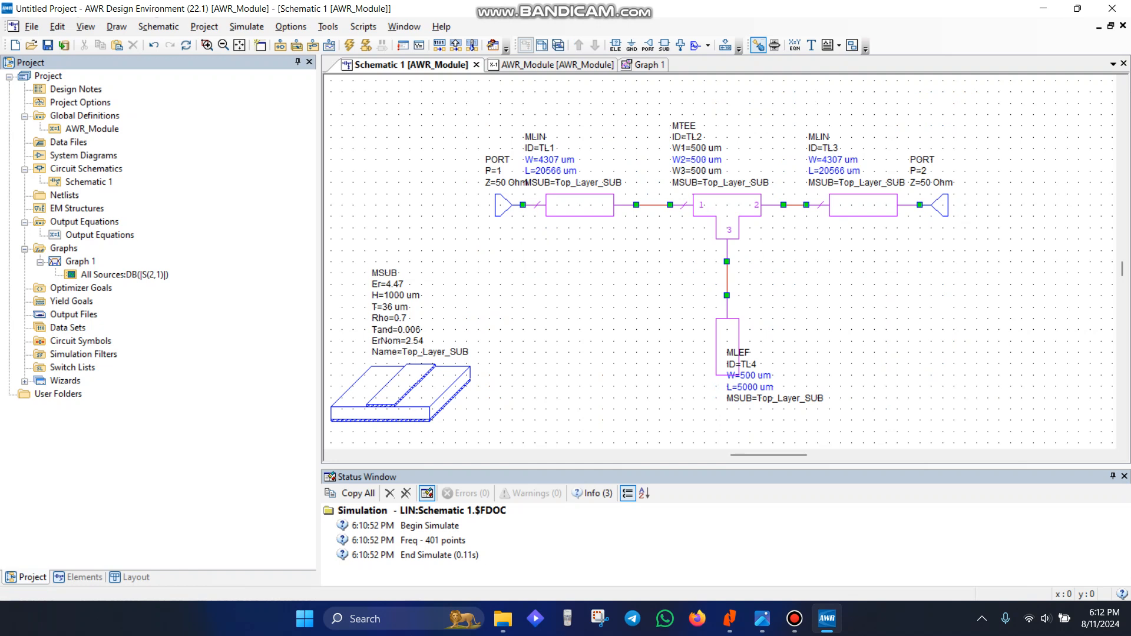
Open the Tuner over Graph 1 and move it clear of the marked part of the curve
click(642, 65)
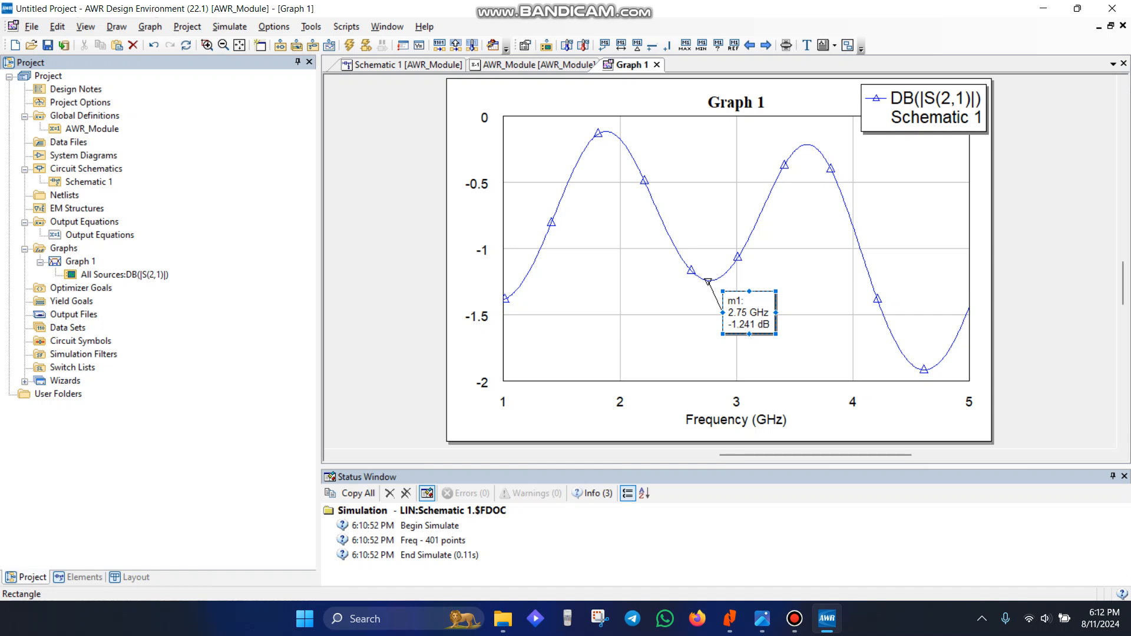
click(786, 45)
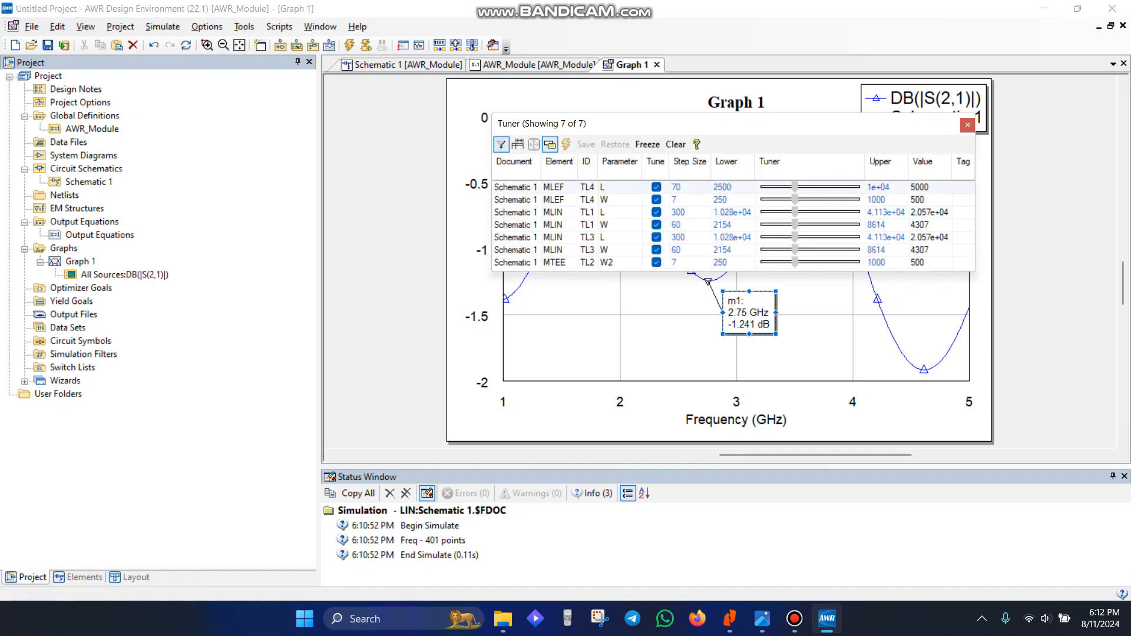
drag(589, 123, 250, 84)
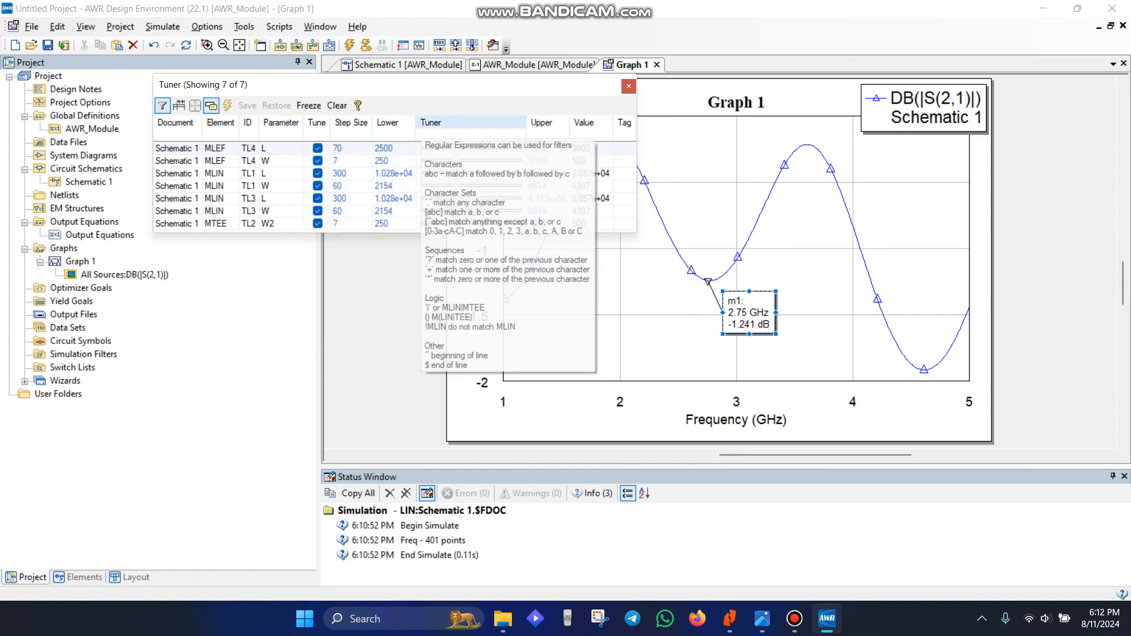
drag(433, 86, 394, 127)
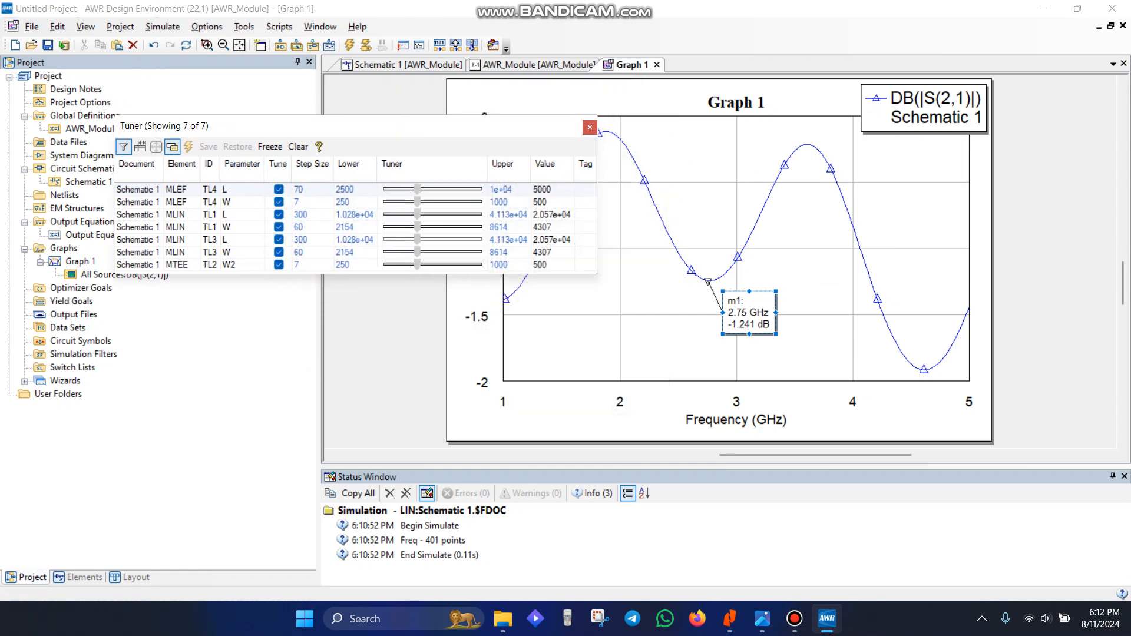
Tune the open stub TL4 to a length of 7380 um and a width of 388 um
mouse_move(416, 189)
mouse_down()
mouse_move(397, 189)
mouse_move(421, 189)
mouse_up()
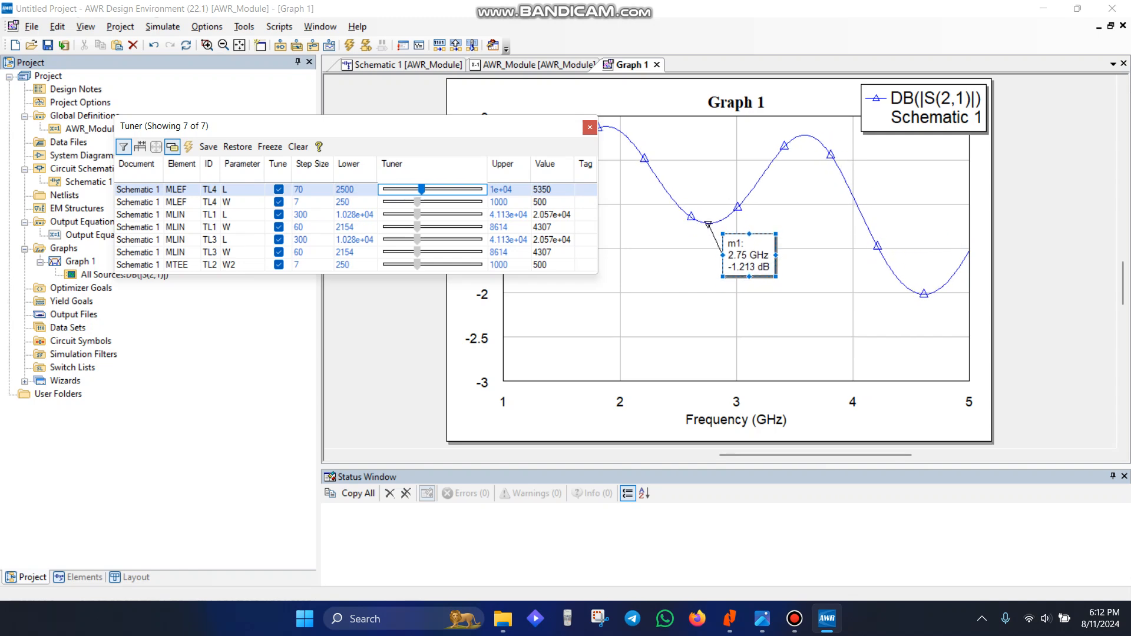
drag(442, 130, 432, 325)
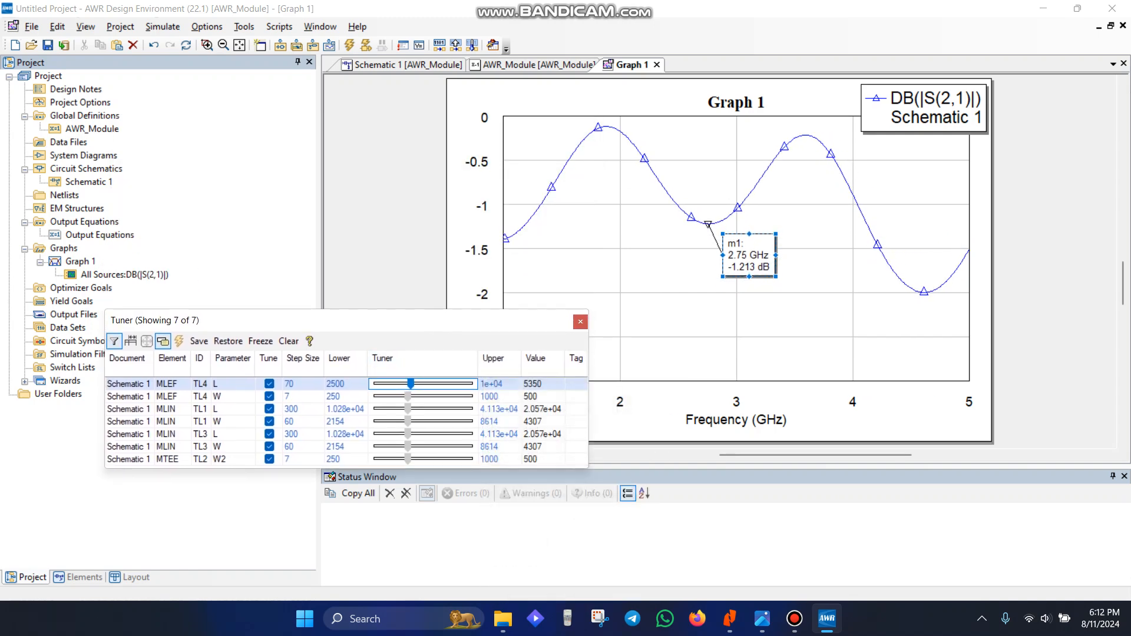
mouse_move(412, 384)
mouse_down()
mouse_move(392, 384)
mouse_move(408, 384)
mouse_up()
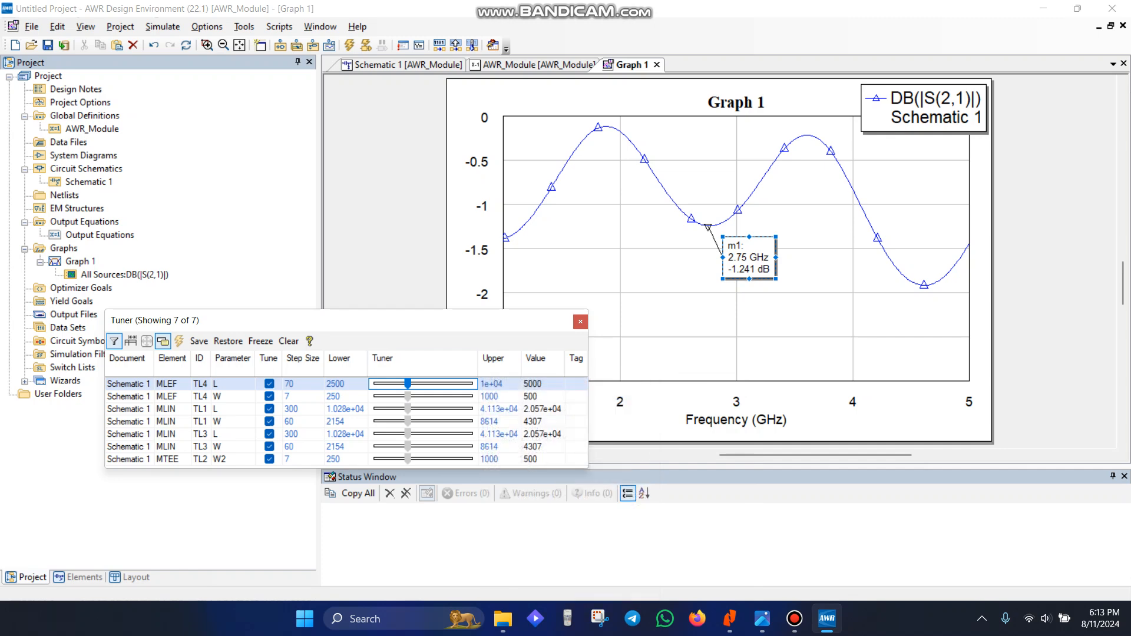
mouse_move(407, 384)
mouse_down()
mouse_move(394, 384)
mouse_move(437, 384)
mouse_move(393, 397)
mouse_up()
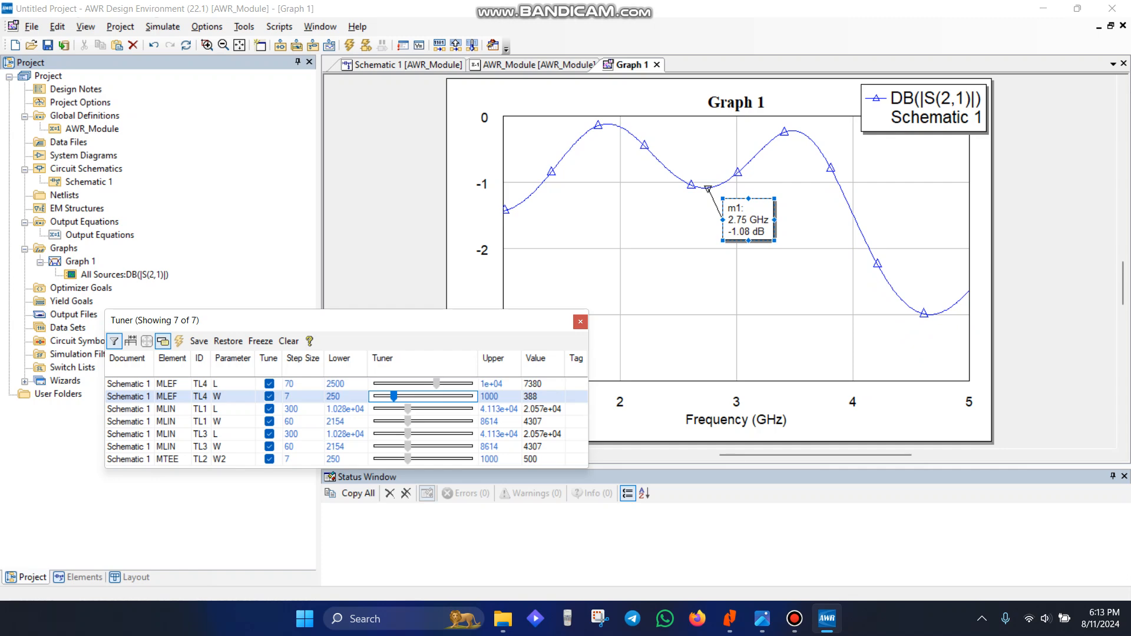
Tune TL1 to L 19370 um and W 5087 um, TL3 to W 5087 um and TL2 to W2 556 um, and close the Tuner
drag(407, 409, 414, 459)
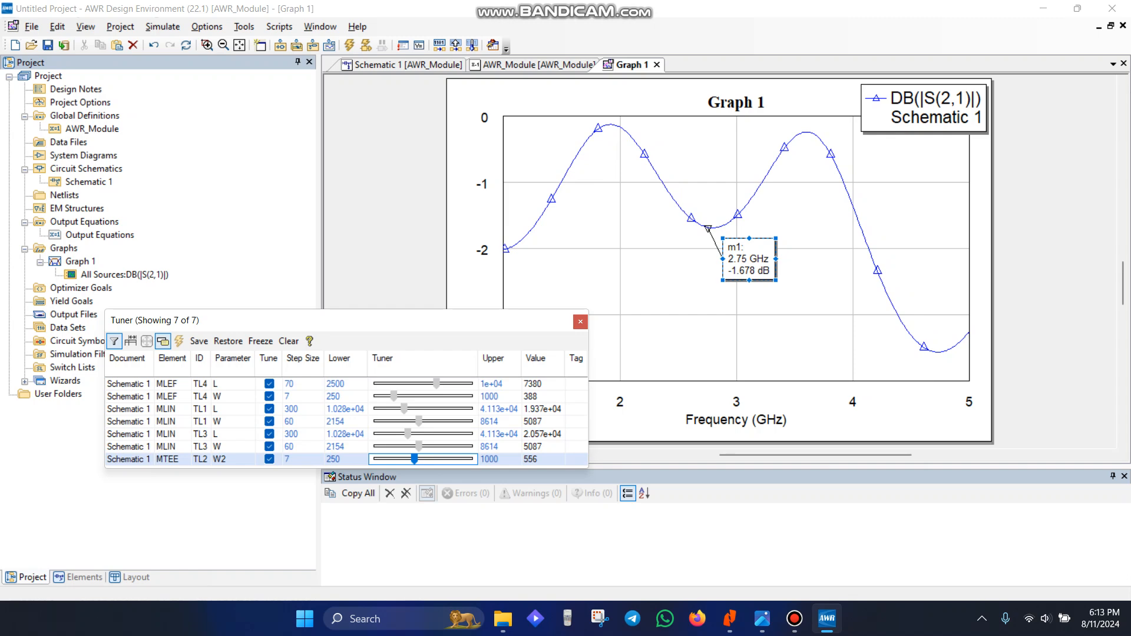
click(580, 321)
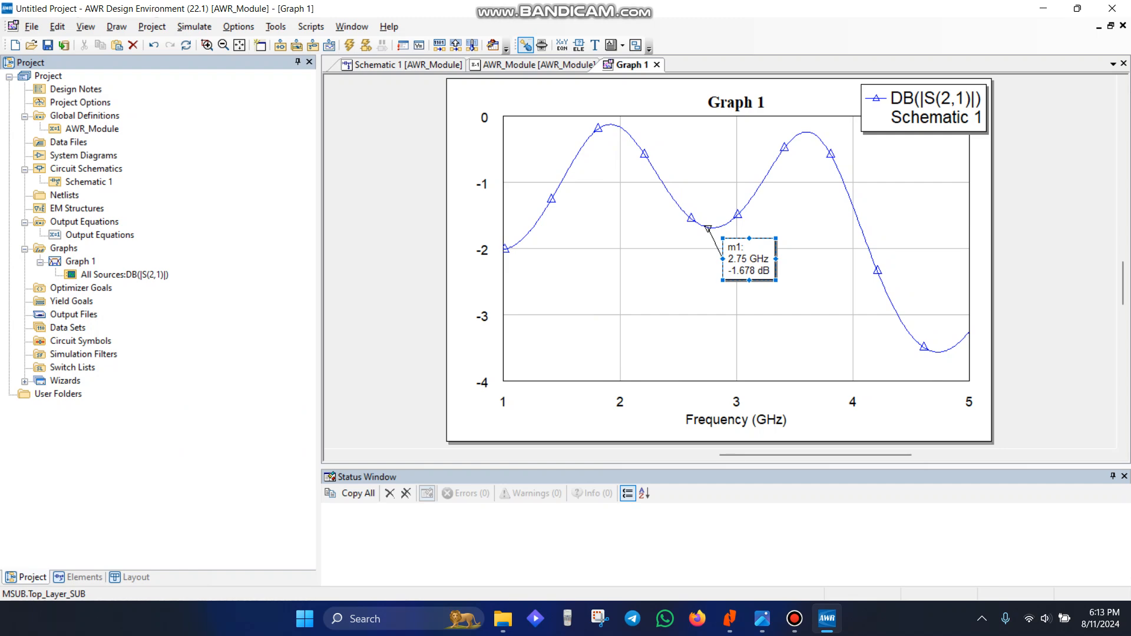
Open the layout view of Schematic 1 and move the MLIN TL1 shape down, away from the overlapping line shape
click(407, 65)
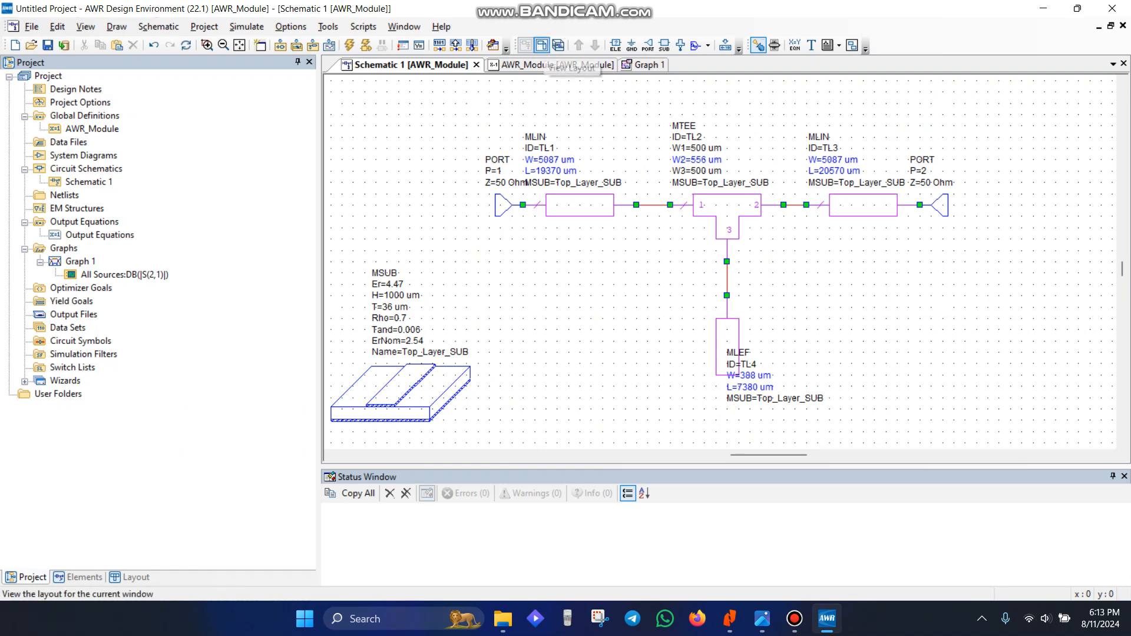
click(542, 46)
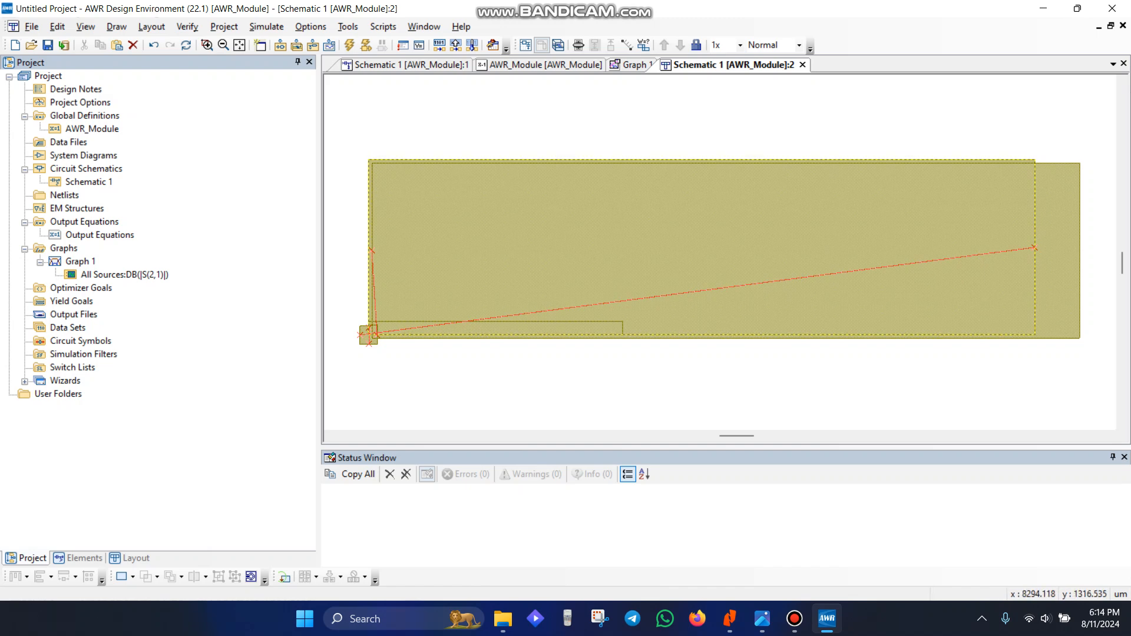
scroll(718, 253, down, 2)
scroll(718, 254, up, 2)
drag(731, 264, 699, 381)
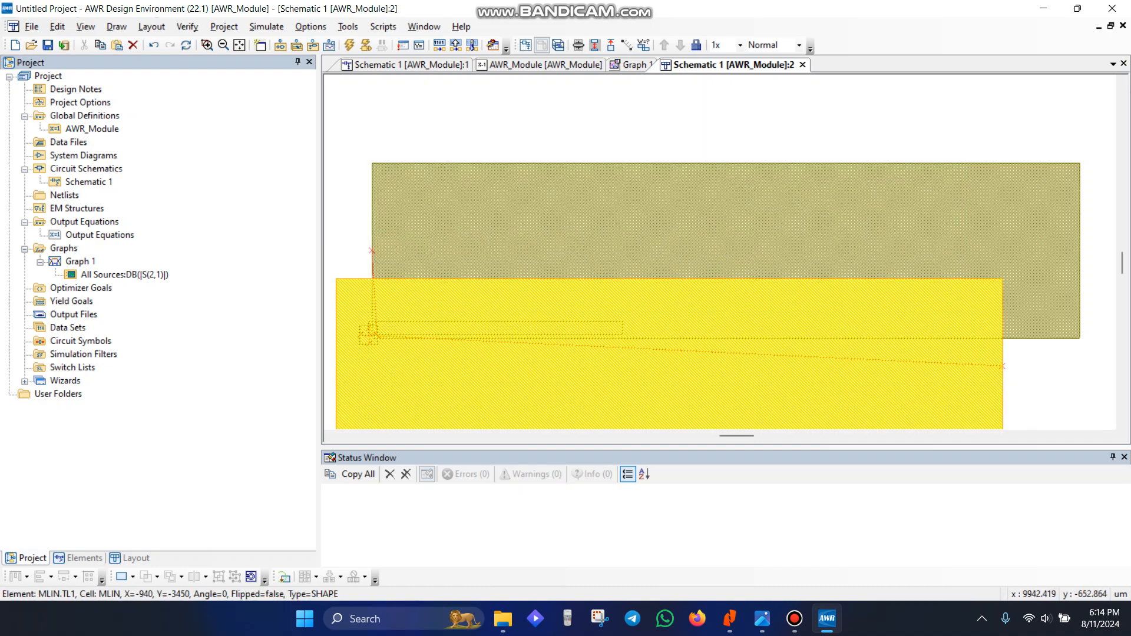
Separate the overlapping shapes: move TL1 to about X -6790, Y -7460, TL3 to about X 14680, Y -5280 and TL4 to about X 9360, Y 4720
ctrl+scroll(715, 267, down, 3)
drag(717, 319, 613, 389)
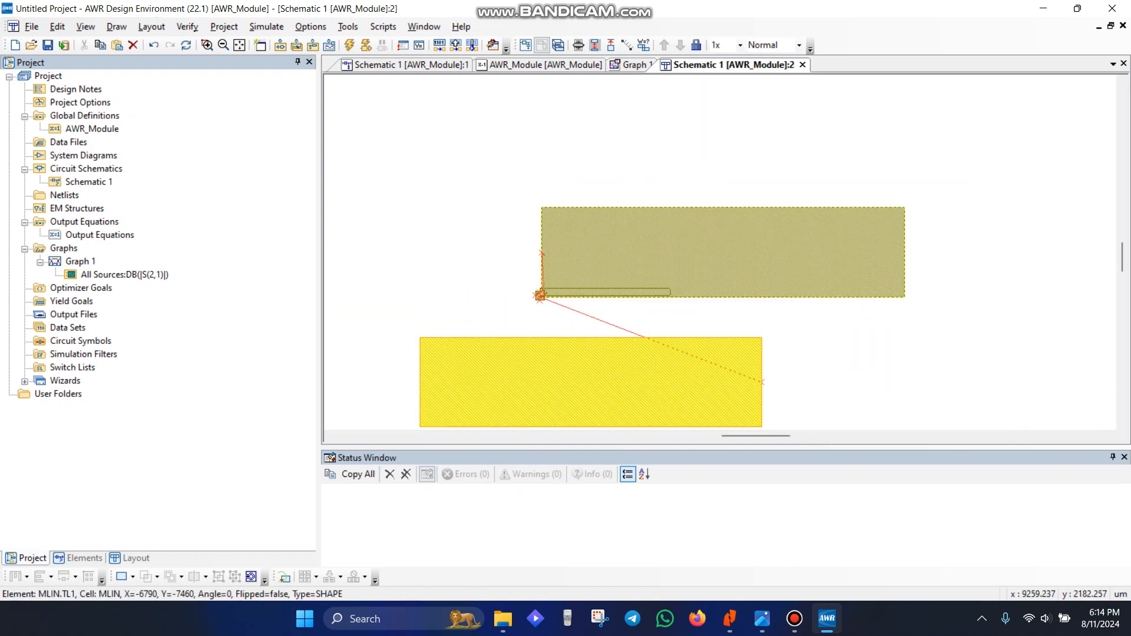
drag(703, 258, 960, 349)
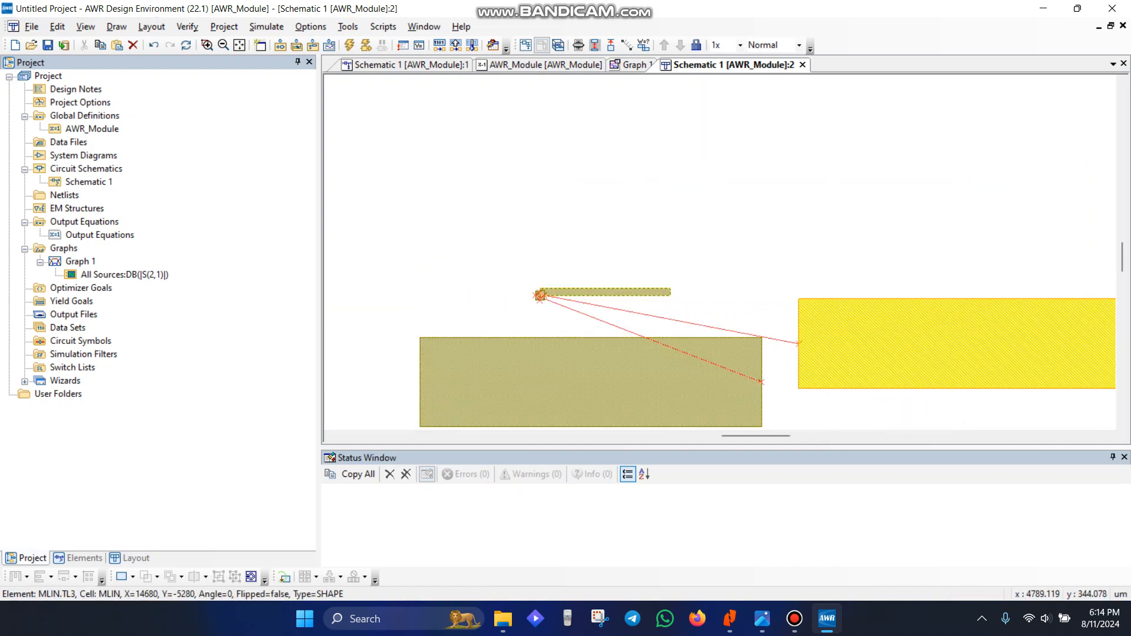
drag(622, 288, 787, 205)
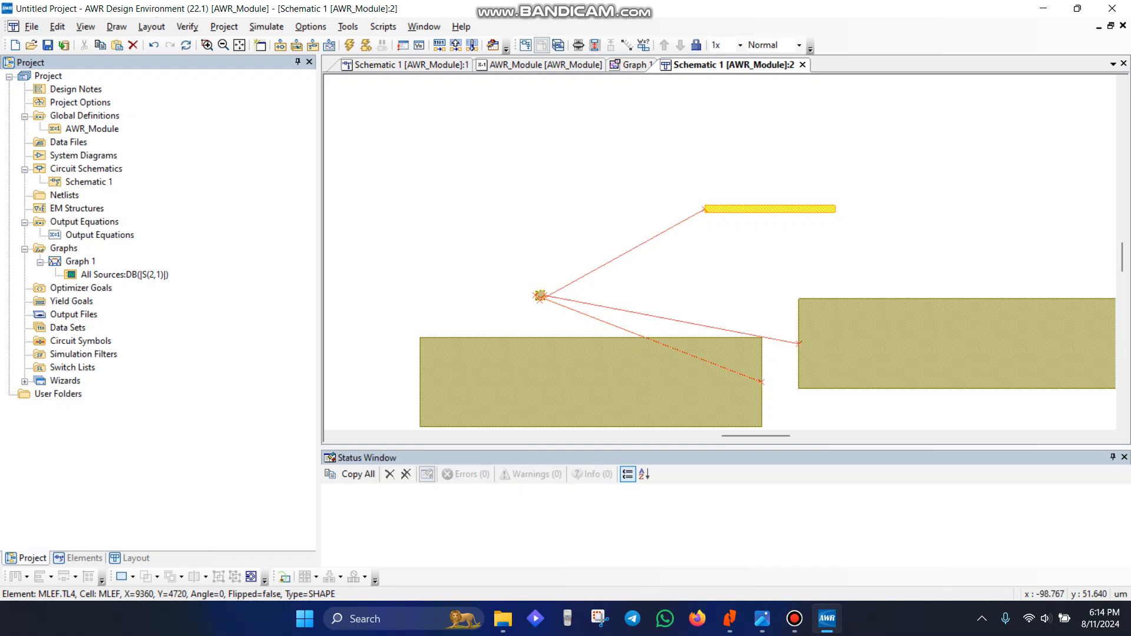
Place the tee TL2 at about X 11240, Y -1750, between line TL1 on its left and line TL3 at about X 19650, Y -3280
drag(539, 295, 748, 259)
drag(694, 388, 538, 275)
drag(902, 344, 989, 310)
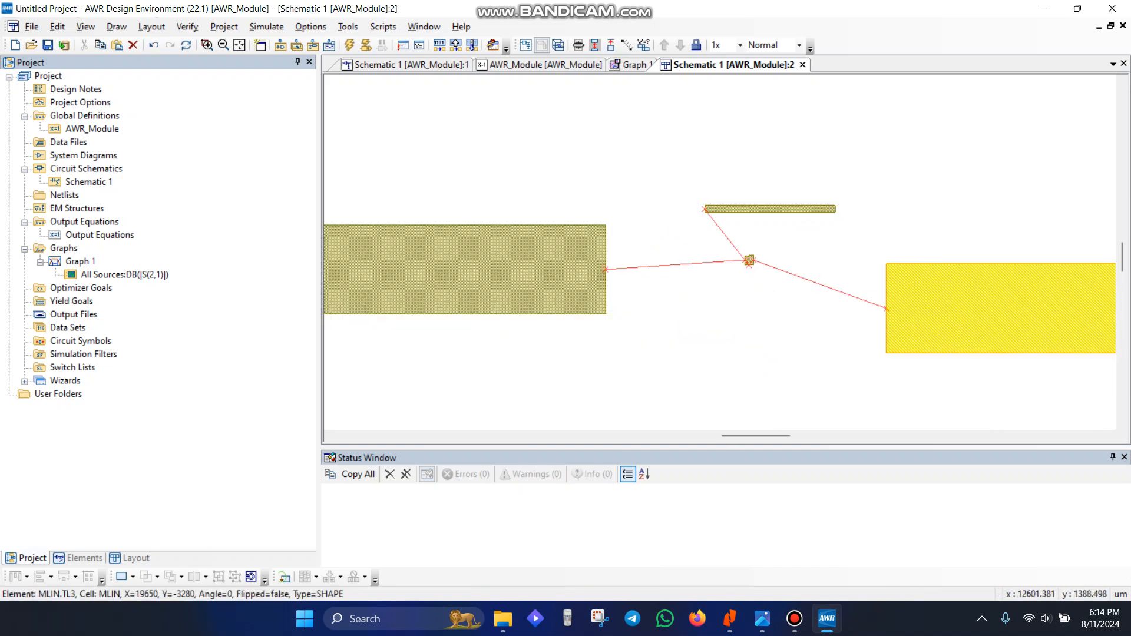
drag(747, 258, 737, 325)
ctrl+scroll(741, 324, up, 8)
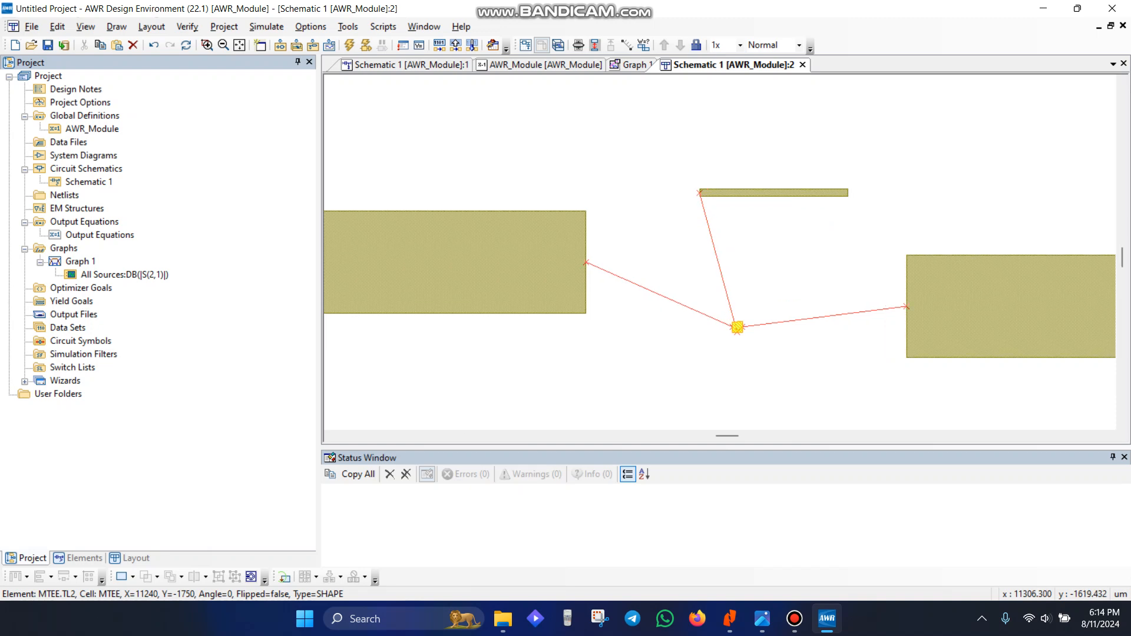
Move the stub TL4 below the tee, to about X 9690, Y -4390, and raise the tee TL2 to about X 10620, Y 2710
scroll(741, 323, down, 3)
ctrl+scroll(718, 251, down, 5)
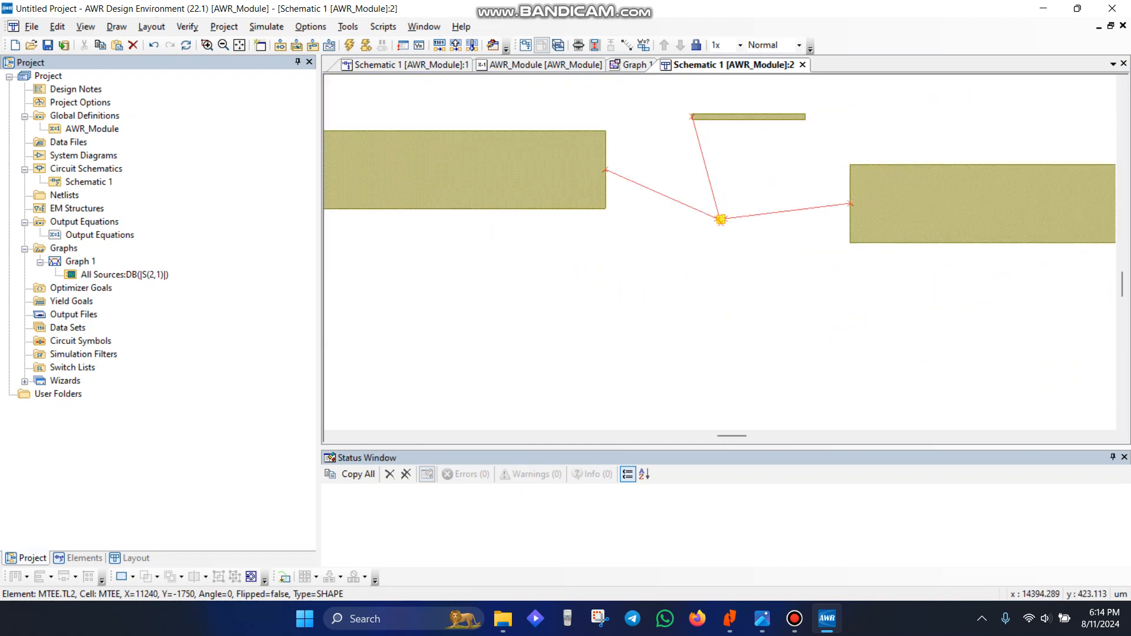
drag(745, 117, 749, 256)
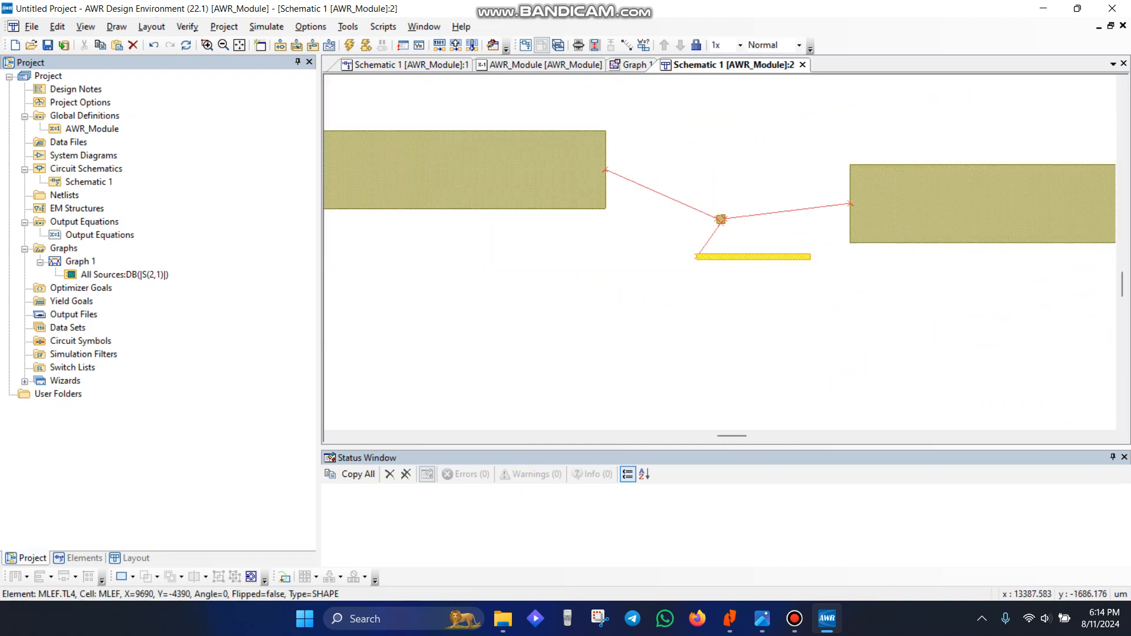
drag(719, 218, 712, 152)
ctrl+scroll(714, 154, up, 2)
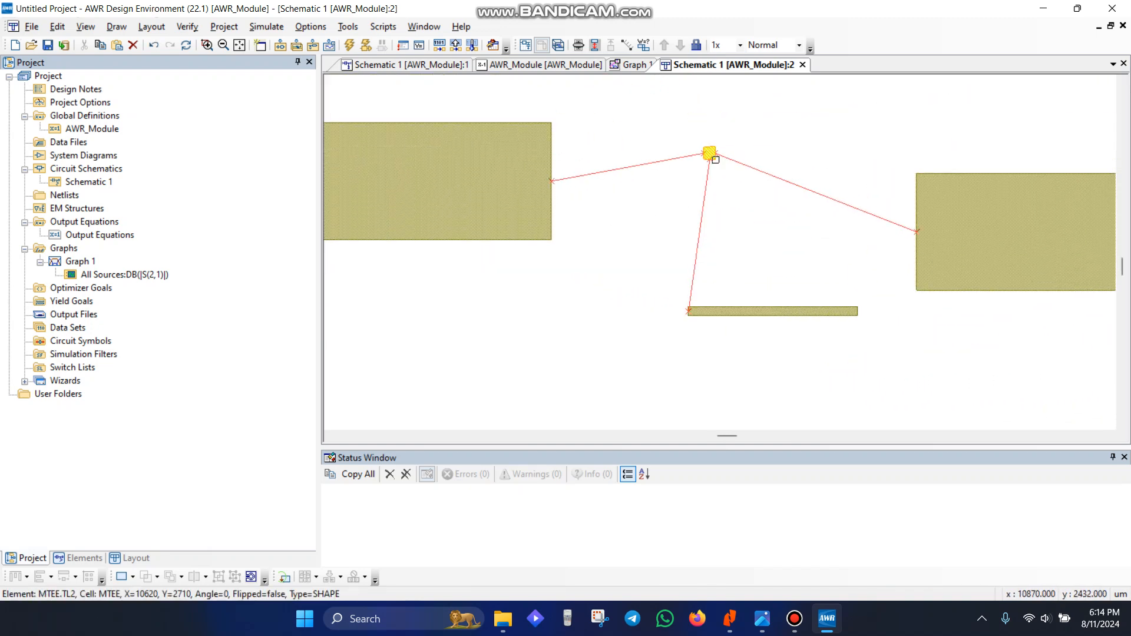
ctrl+scroll(714, 158, down, 2)
ctrl+scroll(709, 190, up, 1)
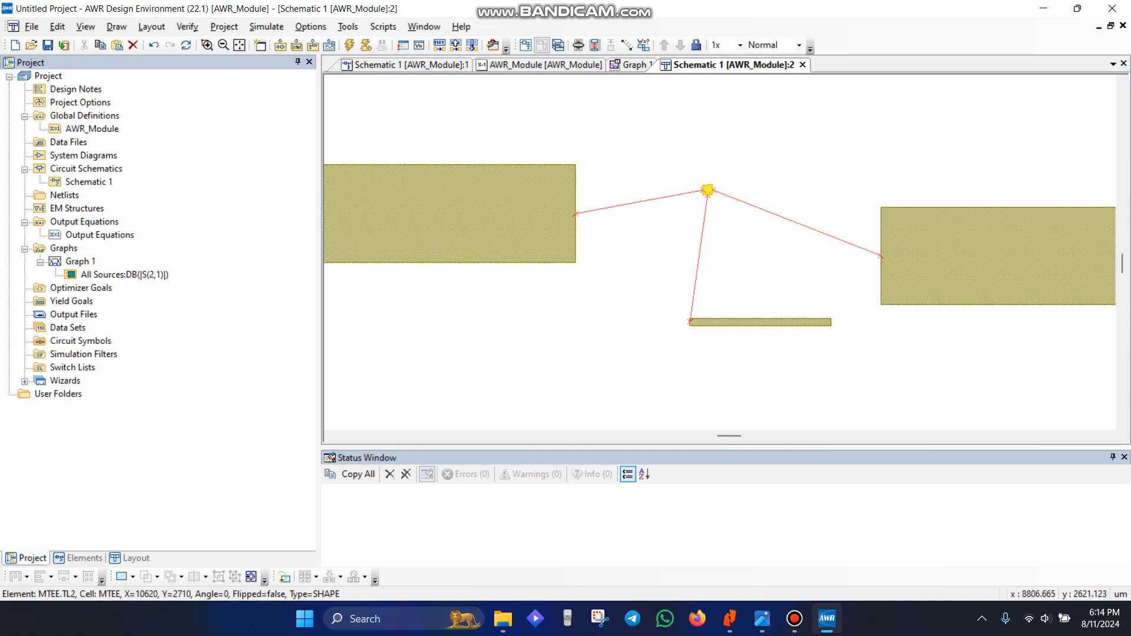
ctrl+scroll(708, 189, down, 2)
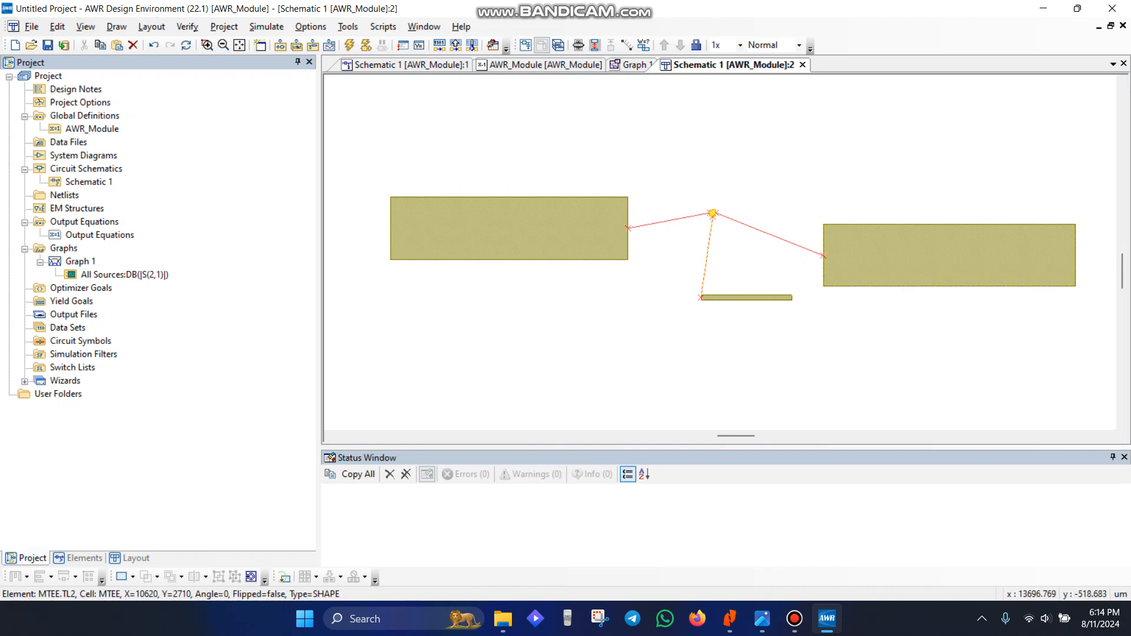
scroll(719, 209, up, 2)
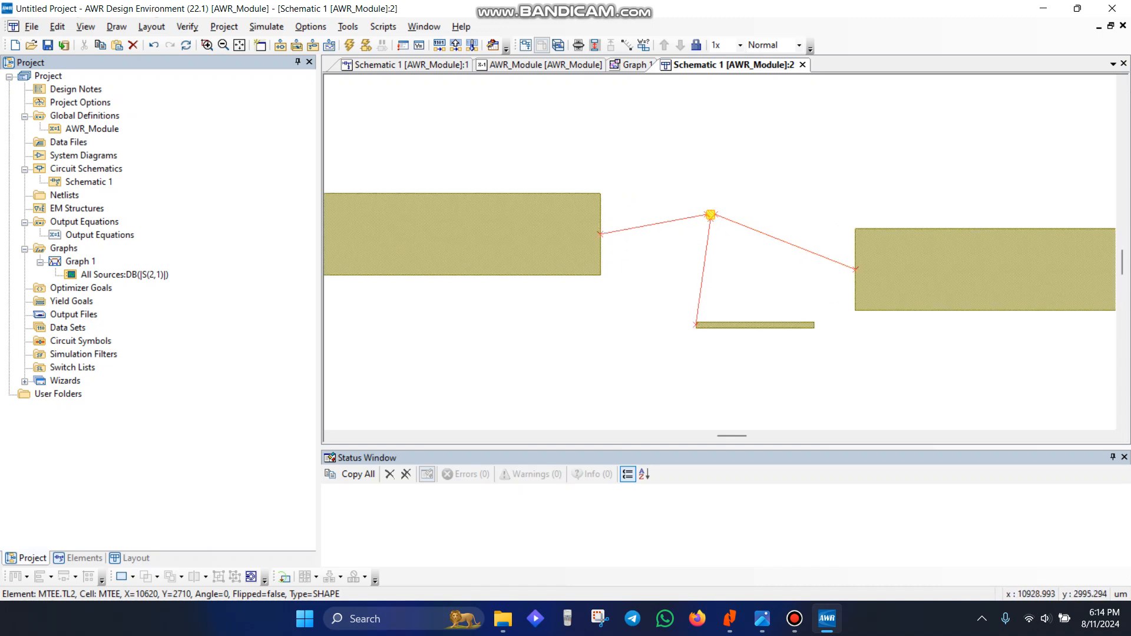
Align lines TL1 and TL3 level with the tee TL2 on either side, leaving gaps, and place the stub TL4 directly beneath the tee
drag(530, 234, 659, 208)
drag(979, 287, 888, 215)
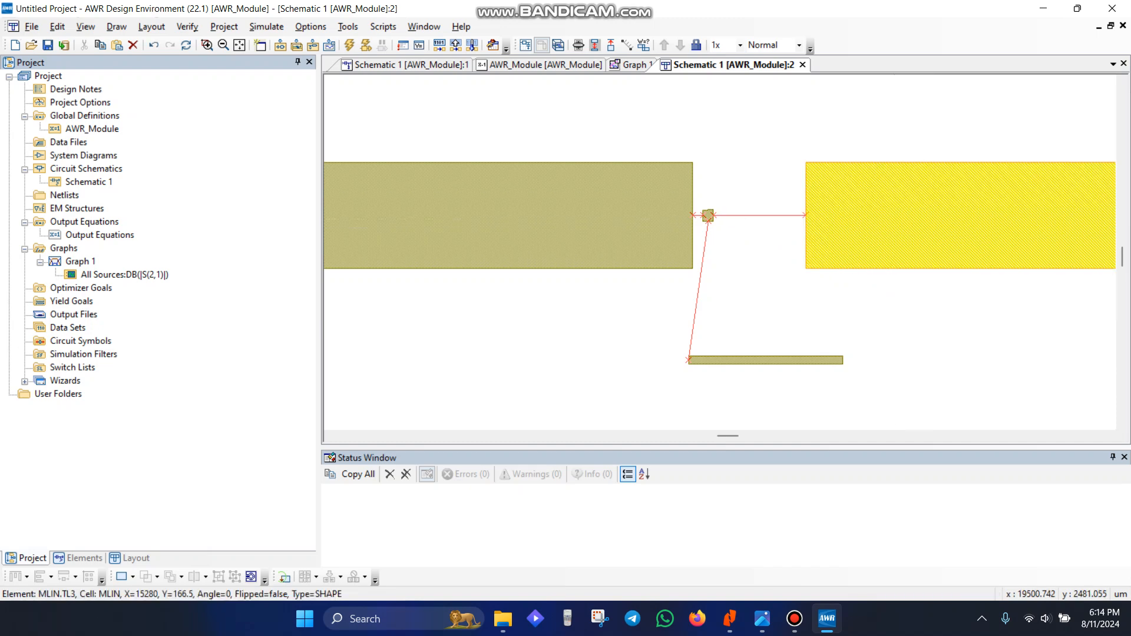
drag(765, 360, 823, 311)
click(763, 358)
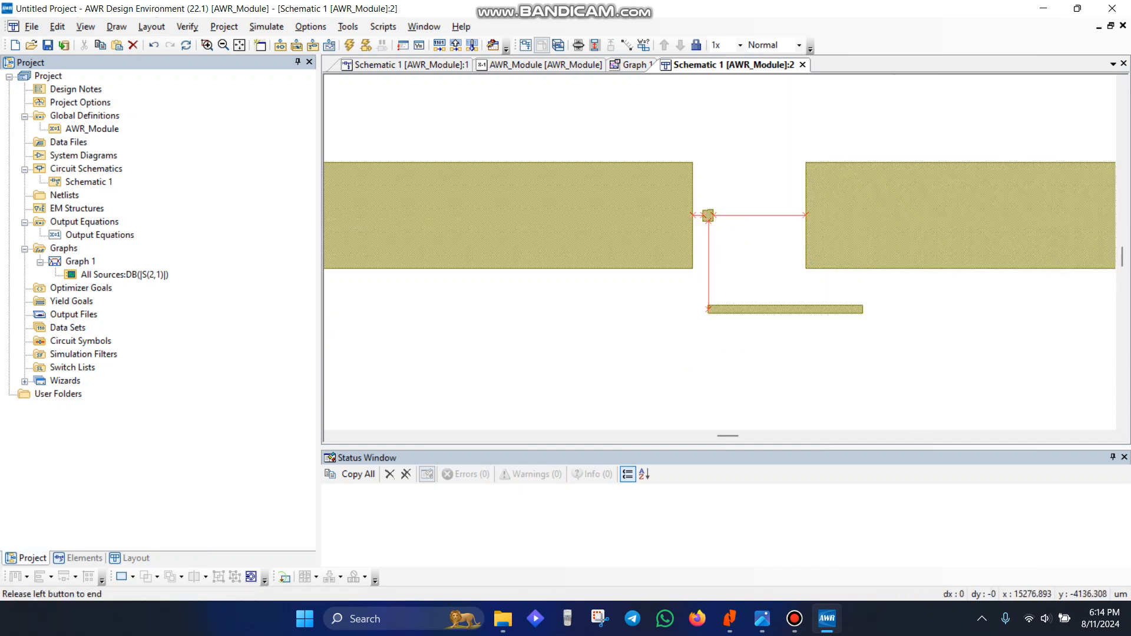
click(634, 225)
drag(635, 225, 611, 227)
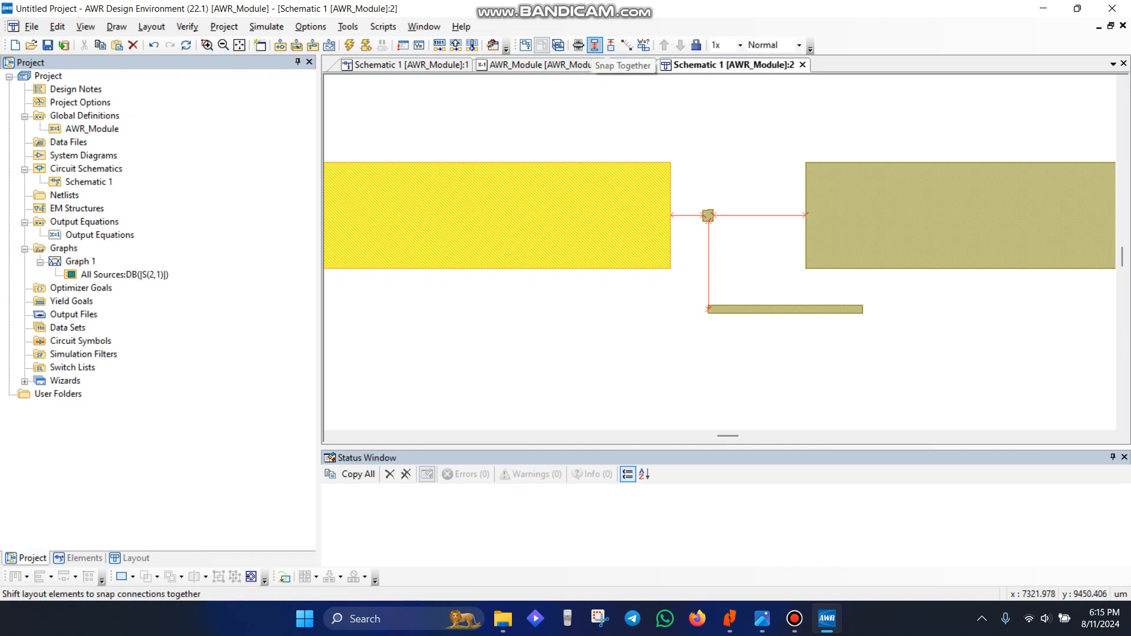
Select the tee TL2 with both lines TL1 and TL3 and snap their connections together
click(610, 44)
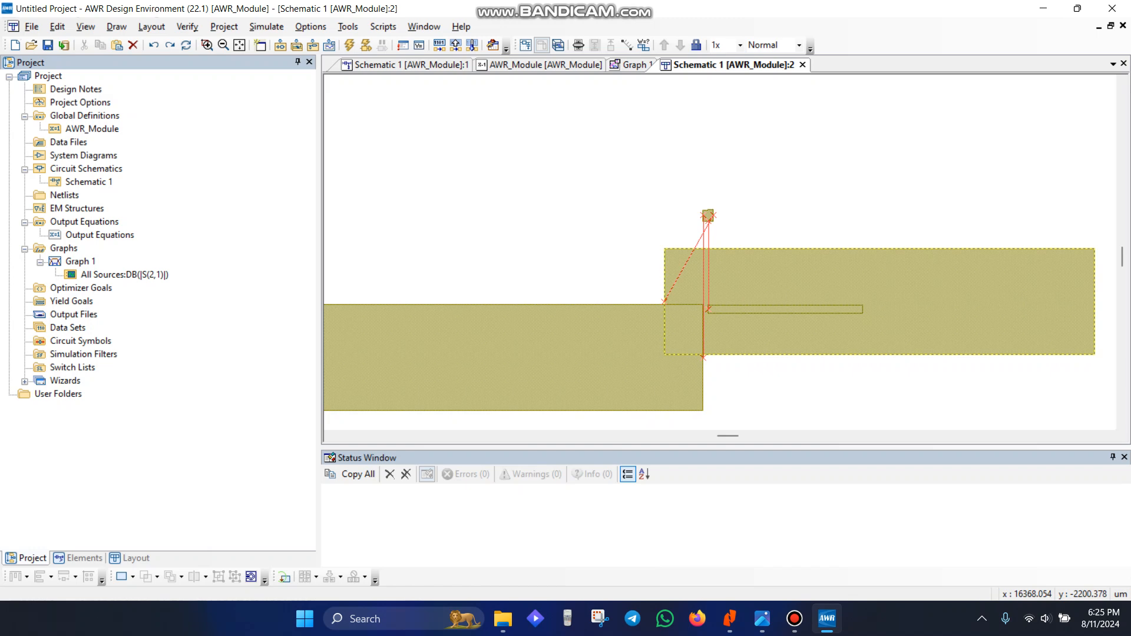
click(795, 289)
click(624, 332)
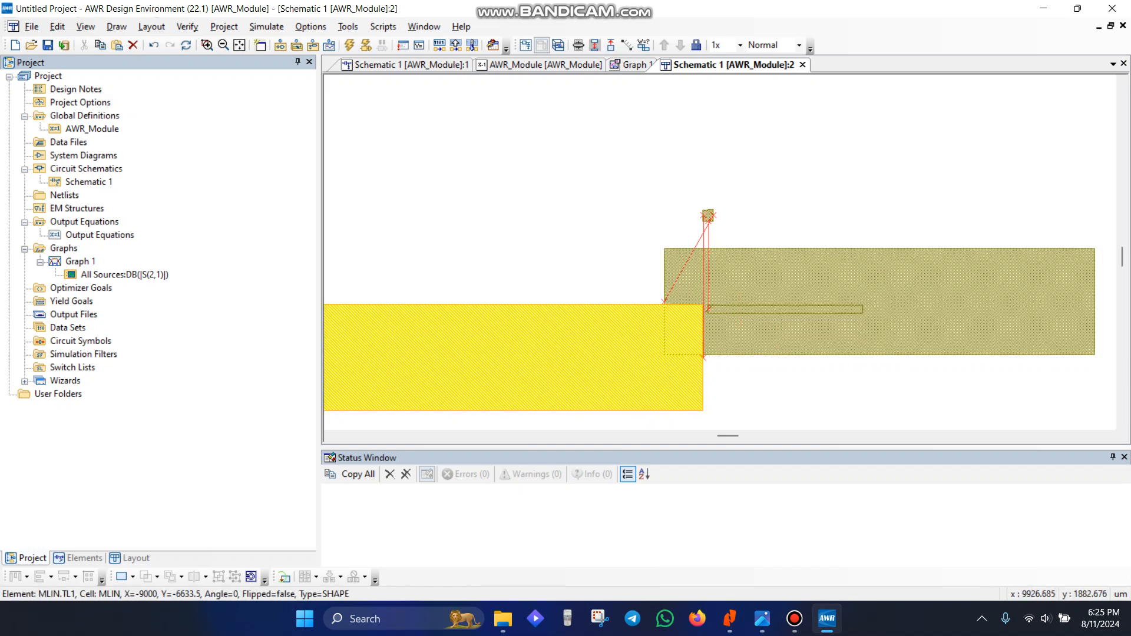
click(708, 215)
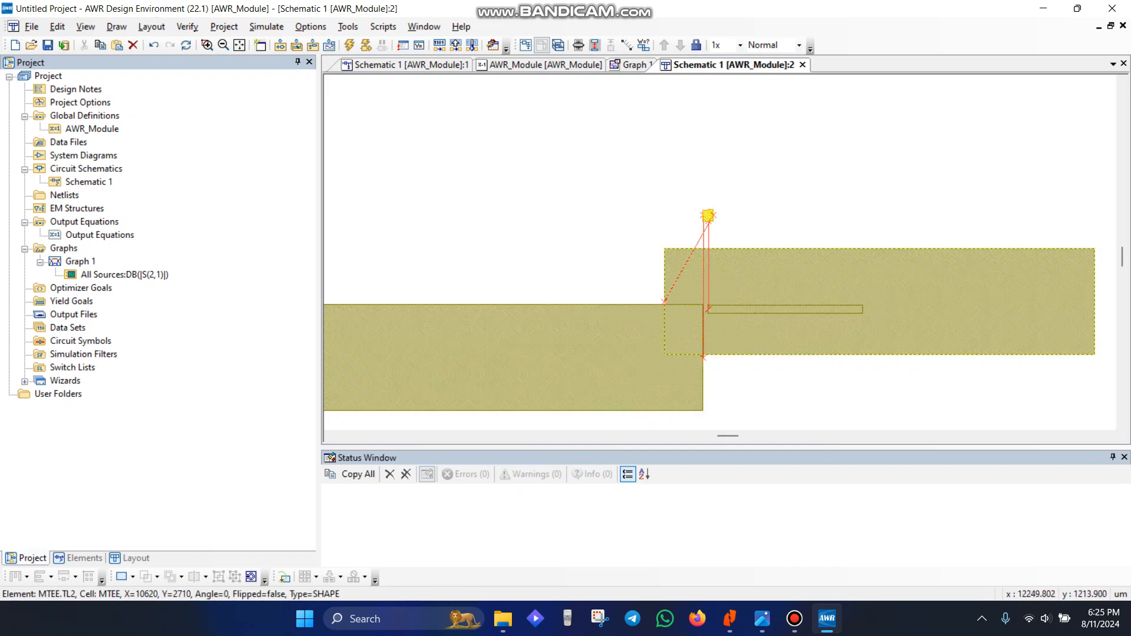
shift+click(836, 258)
shift+click(625, 345)
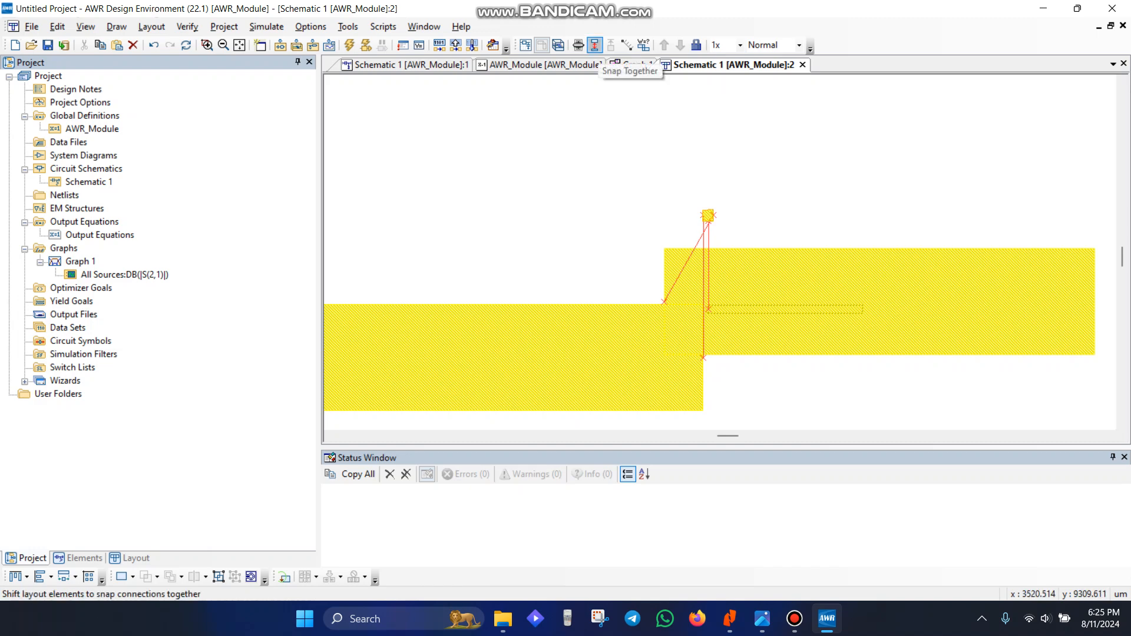
click(595, 45)
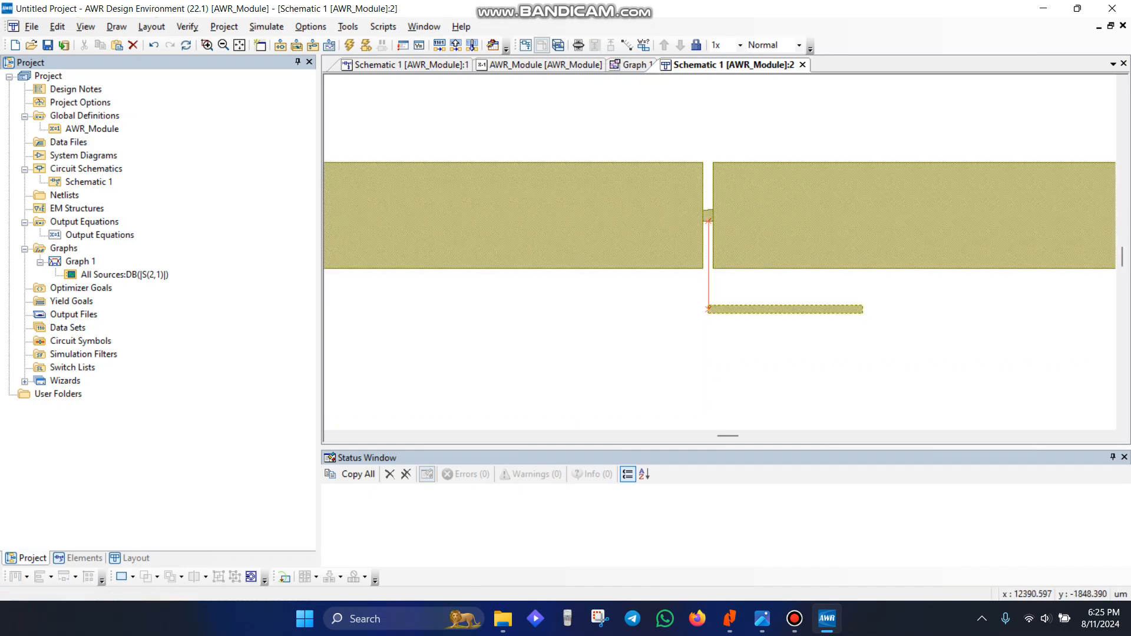
Select all four shapes, including the stub TL4, and snap them together into one connected layout
shift+click(759, 230)
shift+click(708, 216)
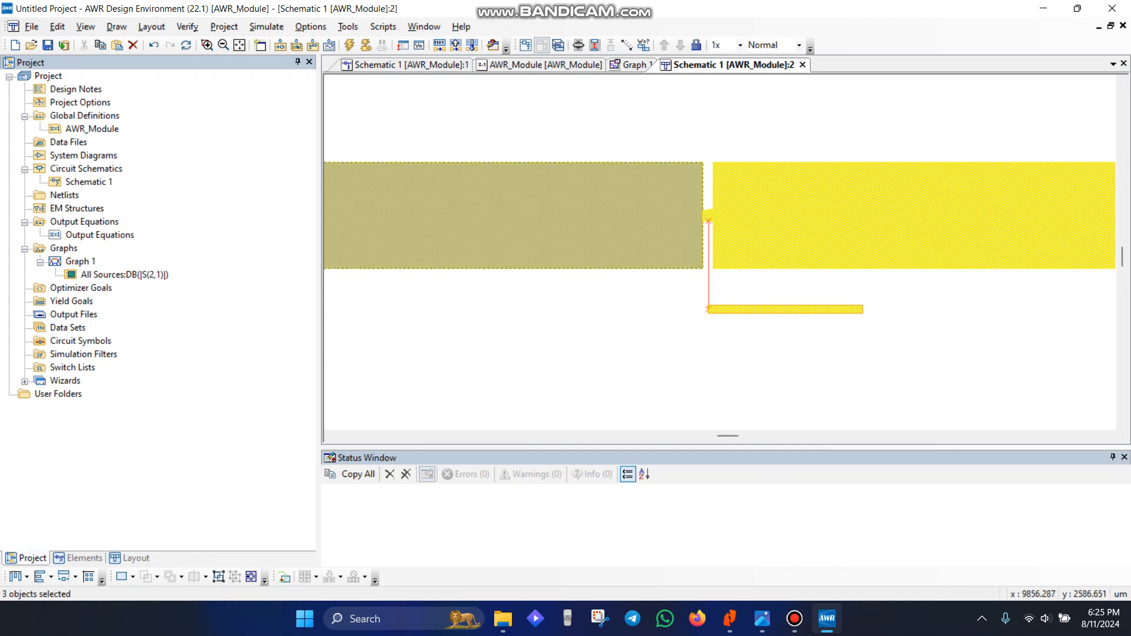
shift+click(688, 207)
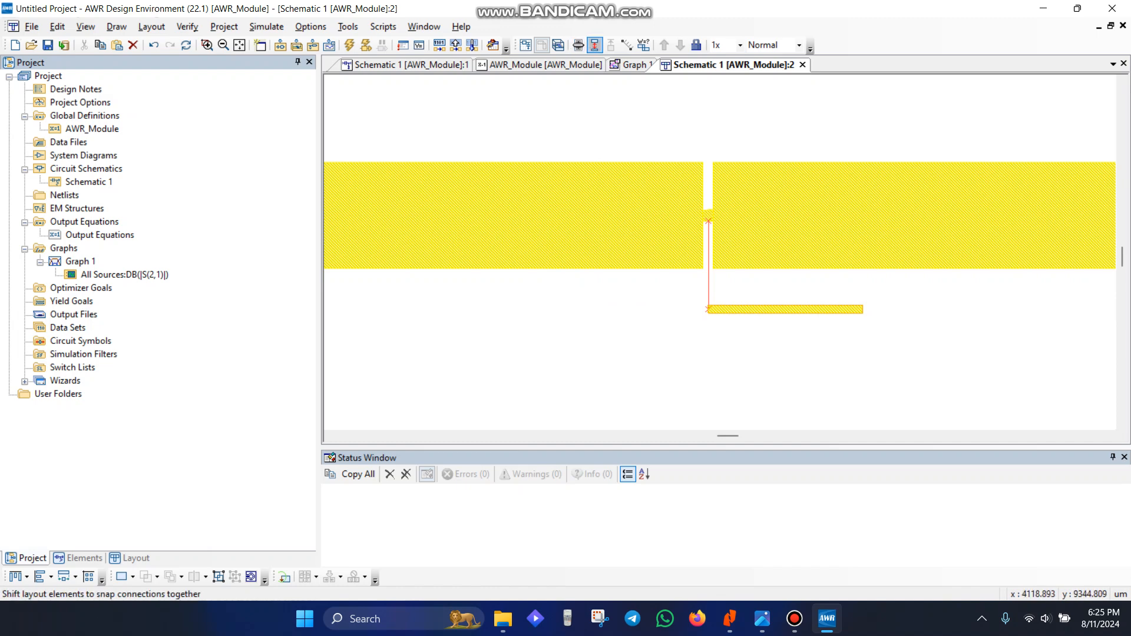
click(595, 44)
click(901, 265)
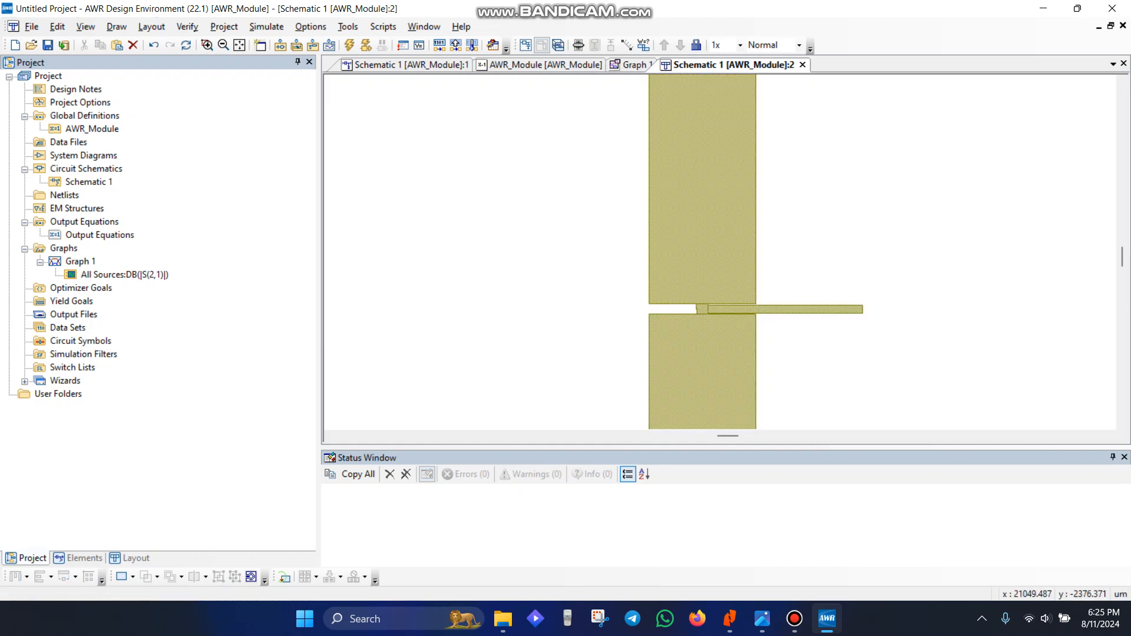
Examine the snapped layout along both wide lines and around the tee junction with the stub
scroll(878, 268, down, 2)
scroll(721, 244, down, 2)
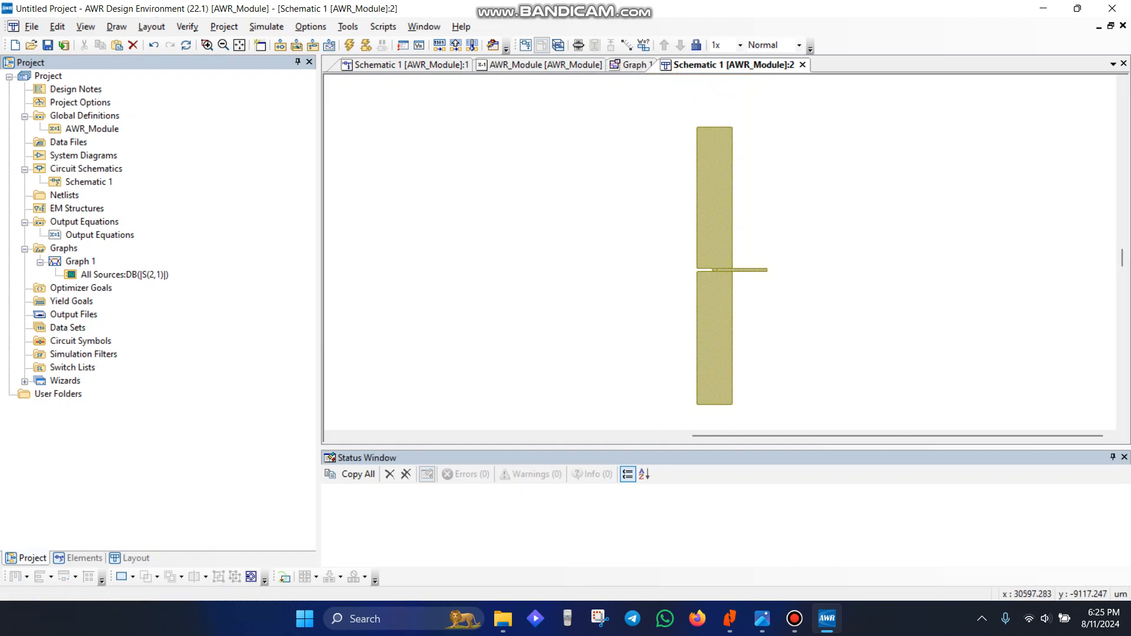
scroll(740, 245, up, 3)
ctrl+scroll(719, 252, down, 1)
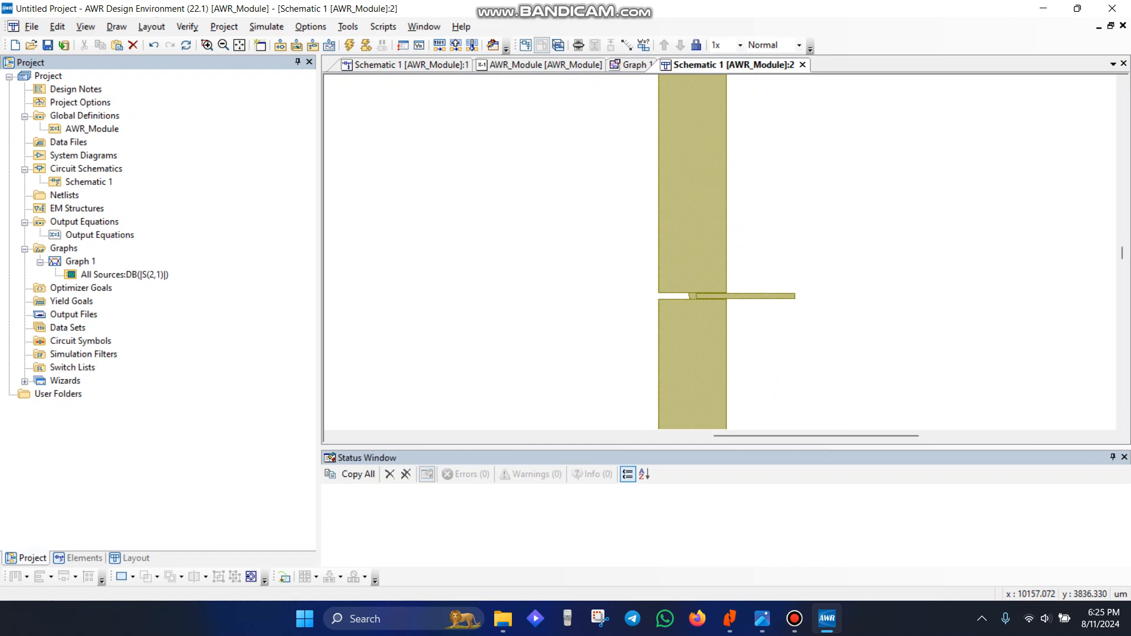
scroll(720, 252, up, 8)
scroll(720, 252, down, 3)
scroll(720, 252, down, 3)
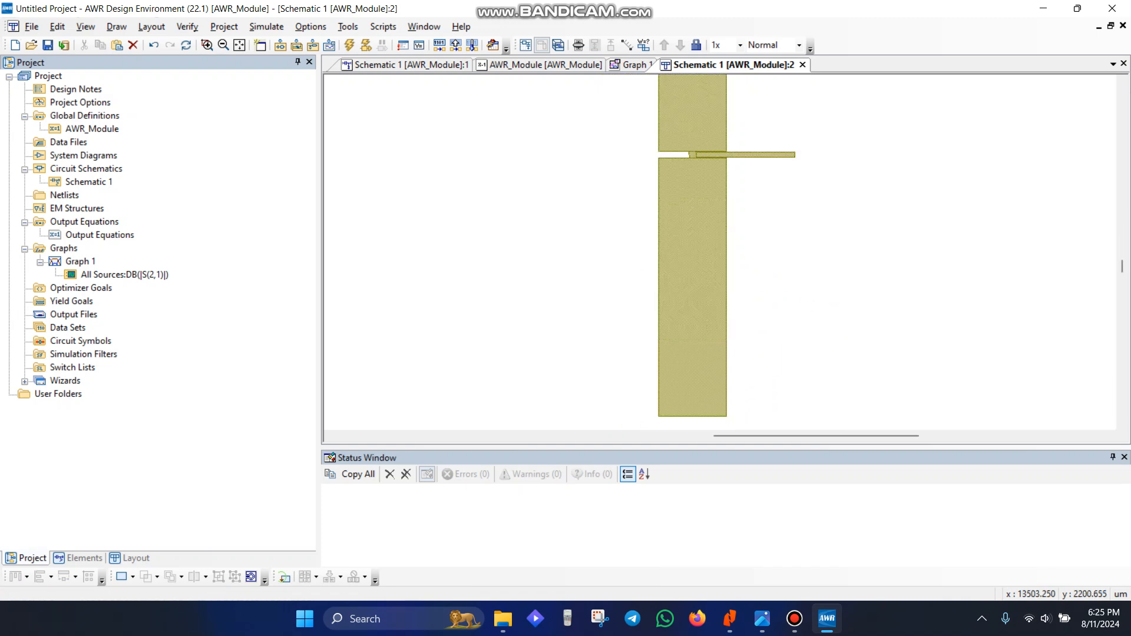
ctrl+scroll(730, 244, up, 1)
scroll(730, 244, up, 5)
scroll(731, 244, down, 2)
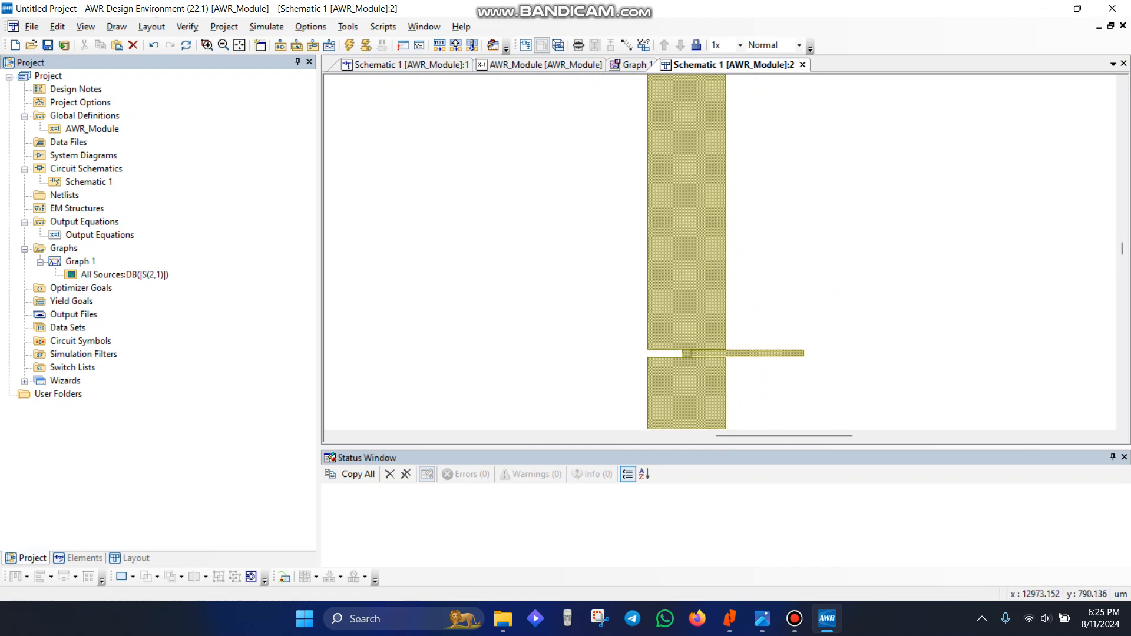
scroll(719, 252, down, 2)
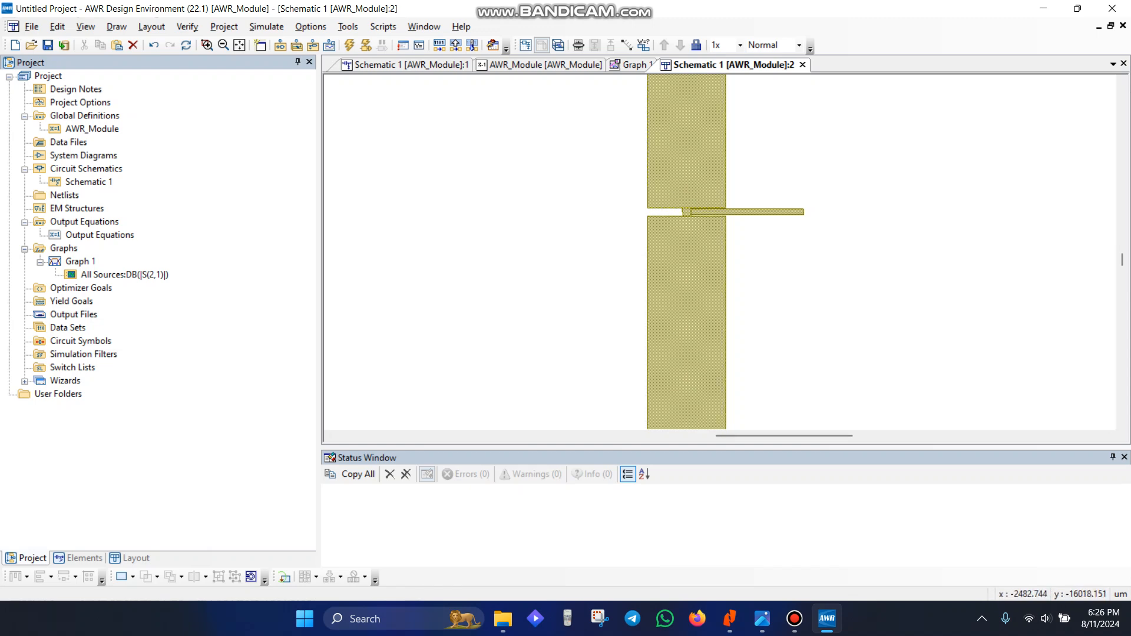
Open the layout's drawing layer list, look through the layers and turn off the visibility of all of them
click(131, 558)
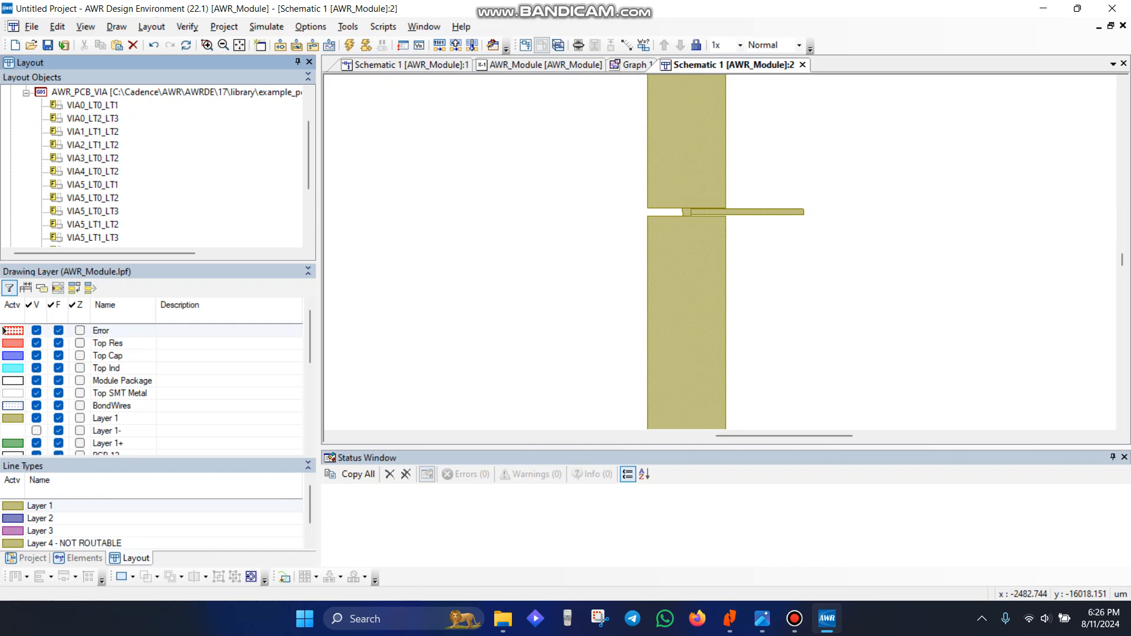
scroll(153, 389, down, 4)
scroll(153, 388, down, 1)
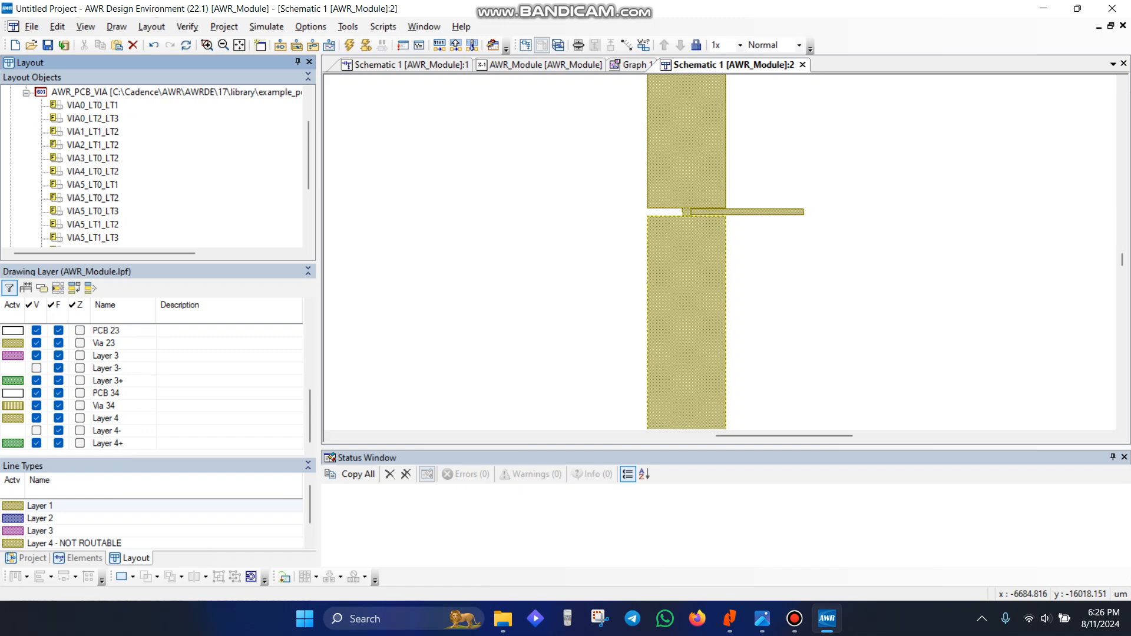
scroll(719, 252, up, 1)
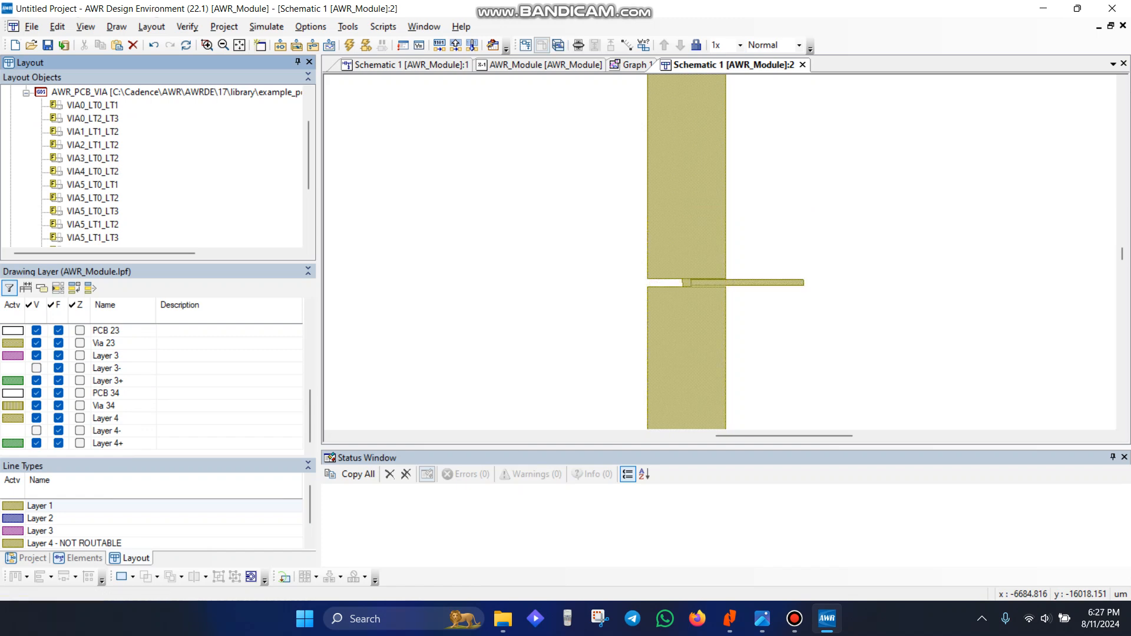
mouse_move(633, 8)
scroll(154, 386, up, 5)
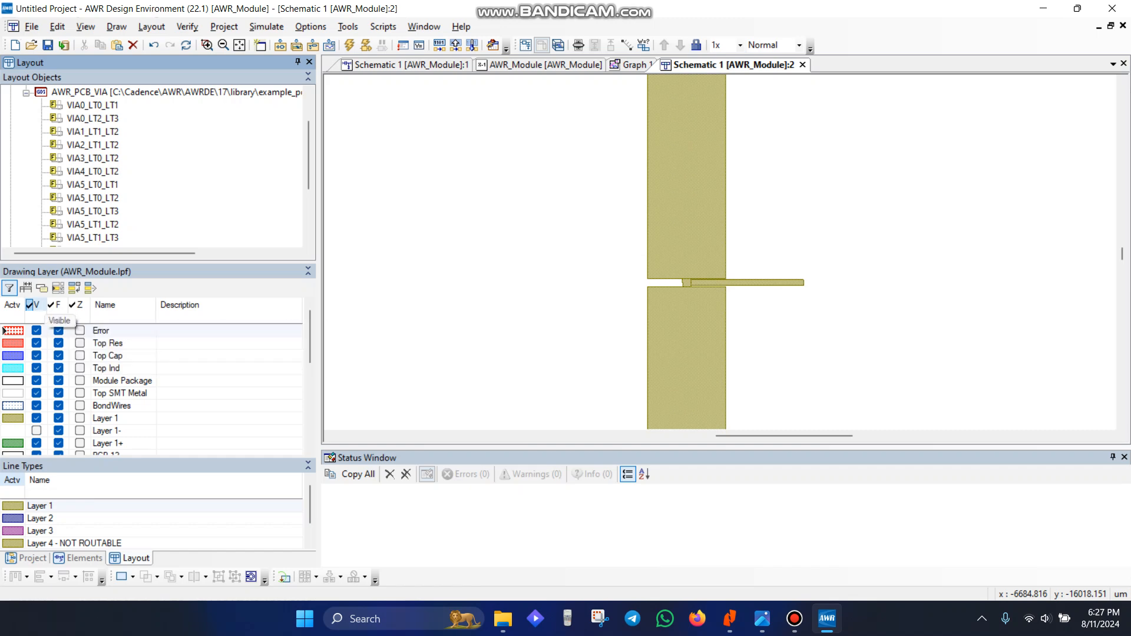
click(29, 304)
click(29, 305)
click(29, 304)
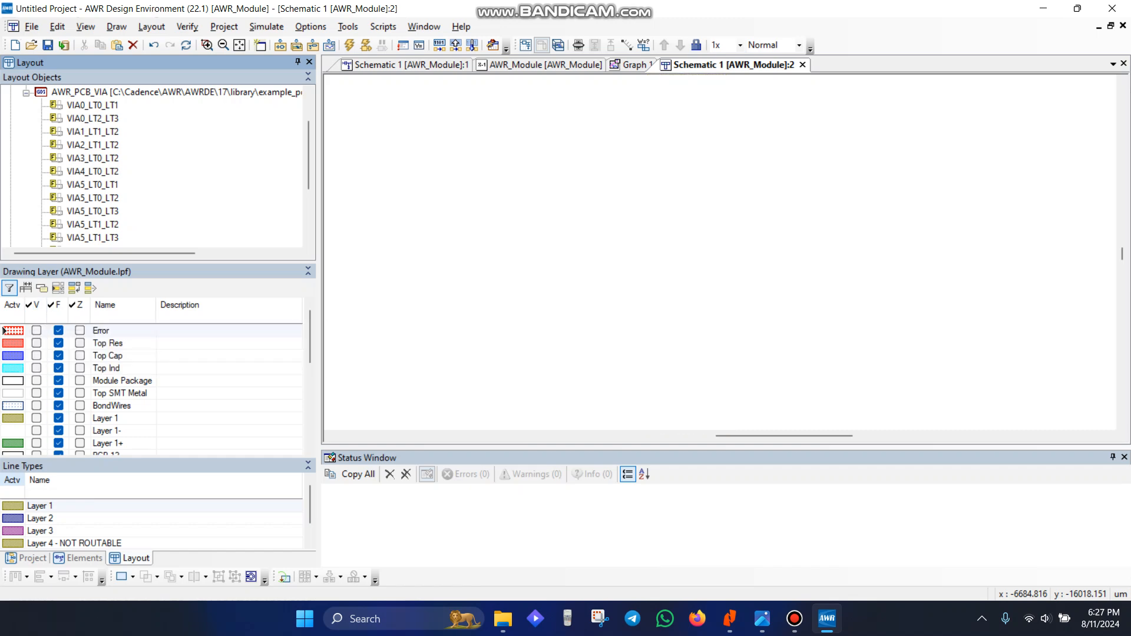
Make drawing layers Layer 1 and Layer 2 visible
click(36, 417)
scroll(153, 388, down, 2)
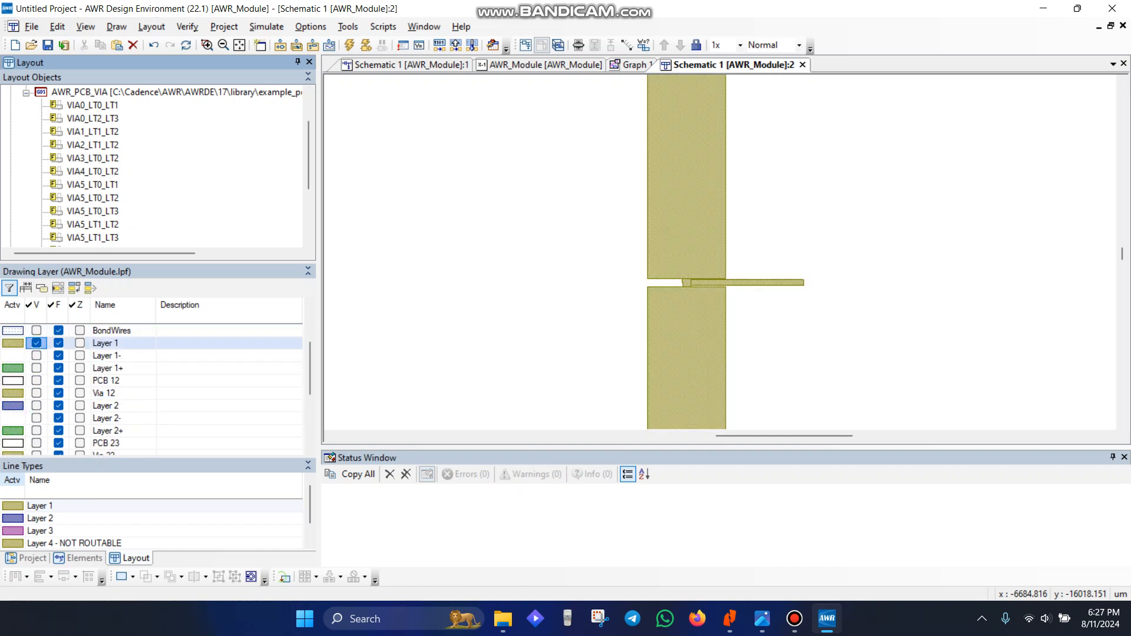
scroll(153, 389, down, 1)
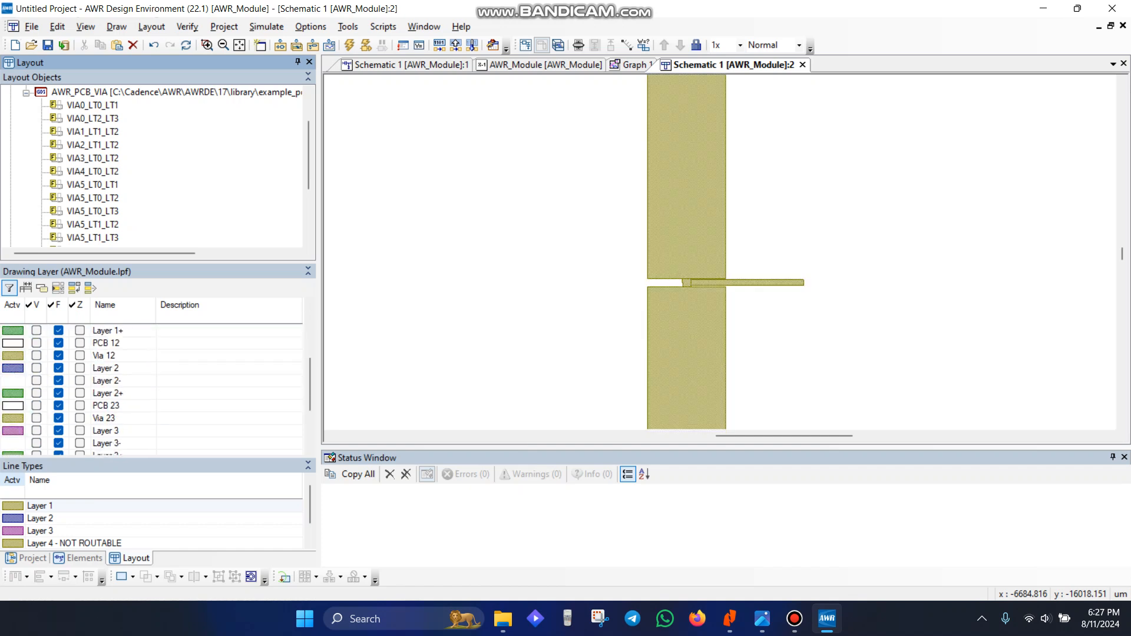
click(36, 368)
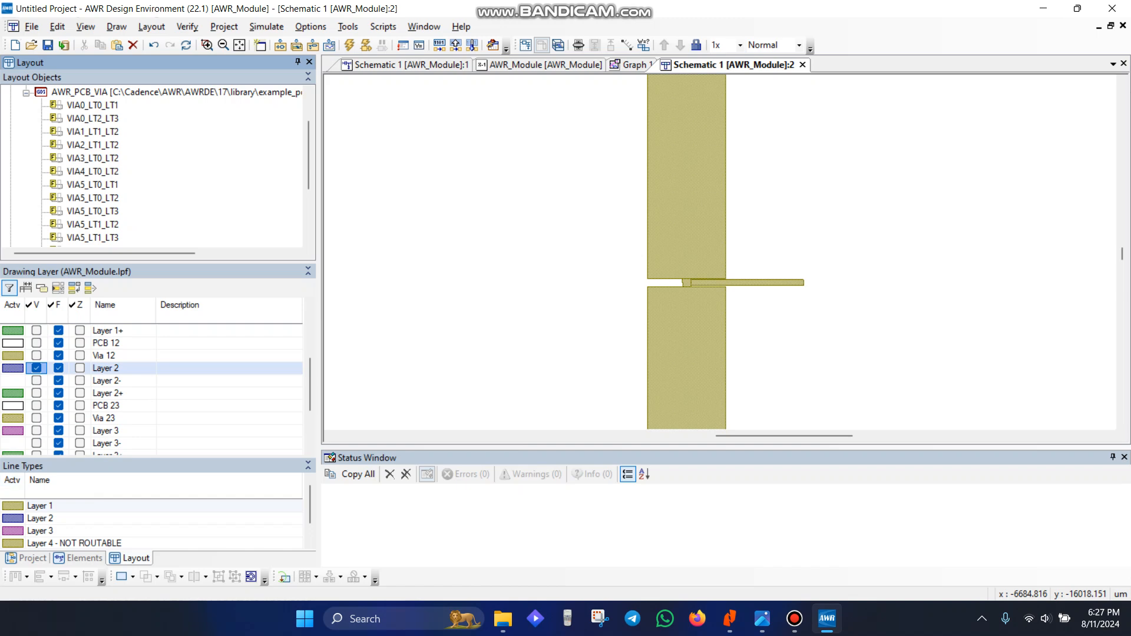
click(41, 518)
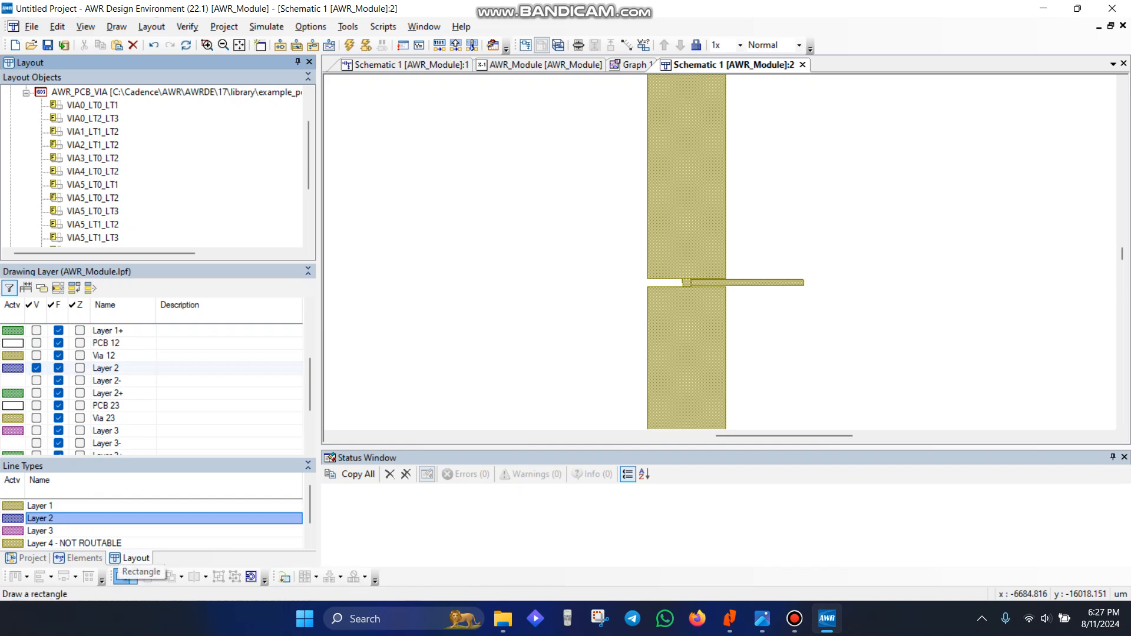
click(121, 577)
scroll(725, 307, down, 5)
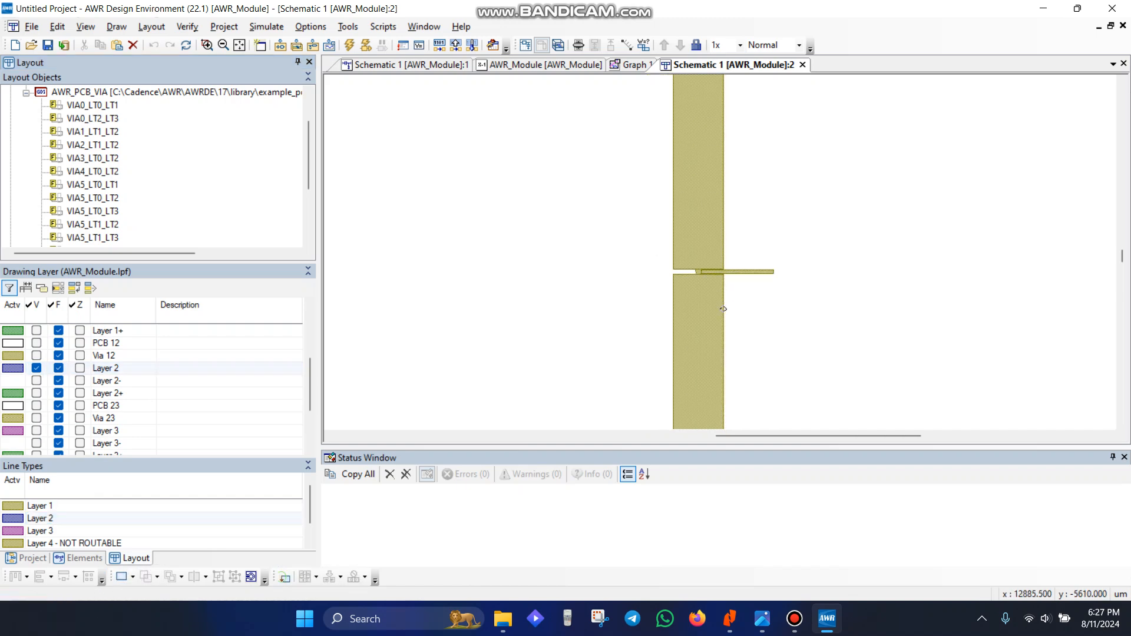
scroll(720, 279, up, 1)
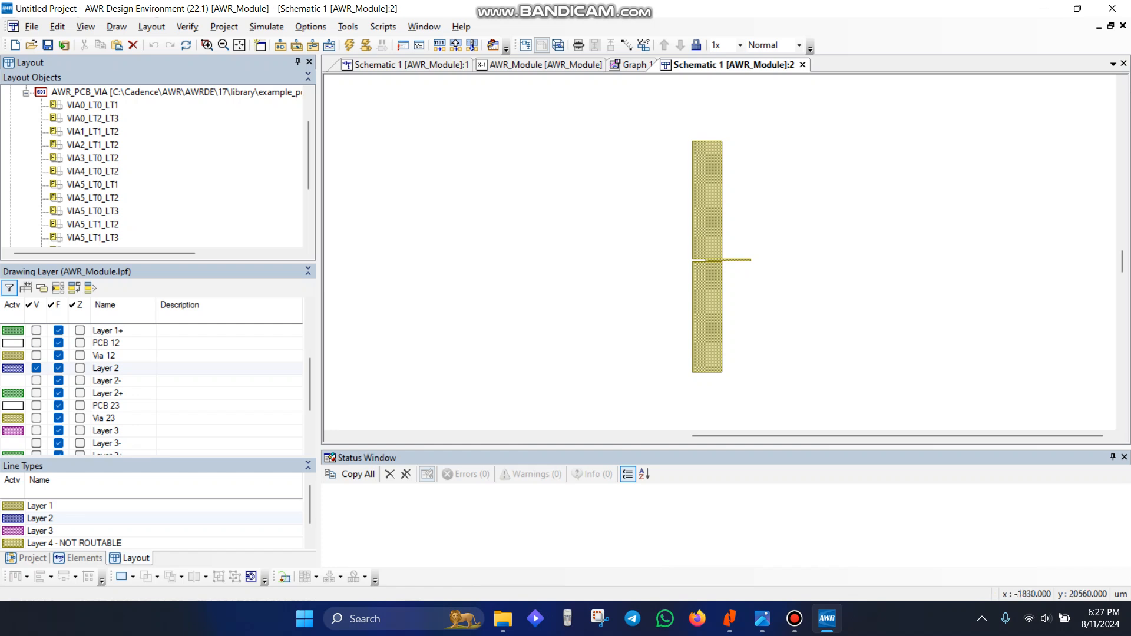
drag(638, 133, 730, 229)
key(Delete)
drag(652, 128, 775, 395)
key(Delete)
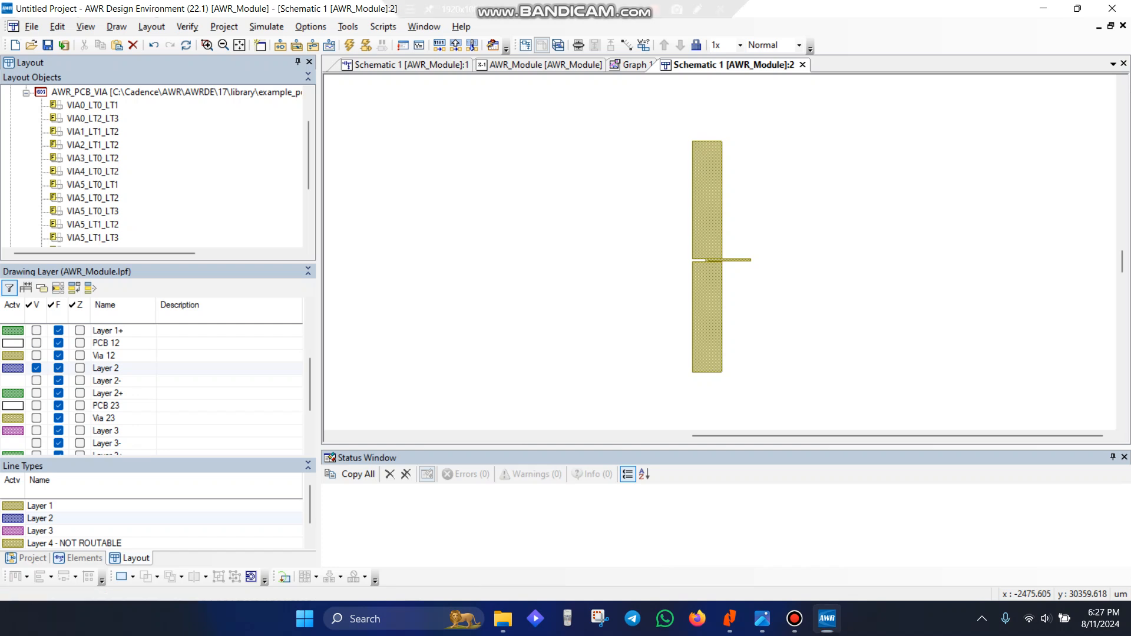
Make Layer 2 the active drawing layer and draw a rectangle about 20760 by 44740 um enclosing the whole microstrip layout
click(5, 368)
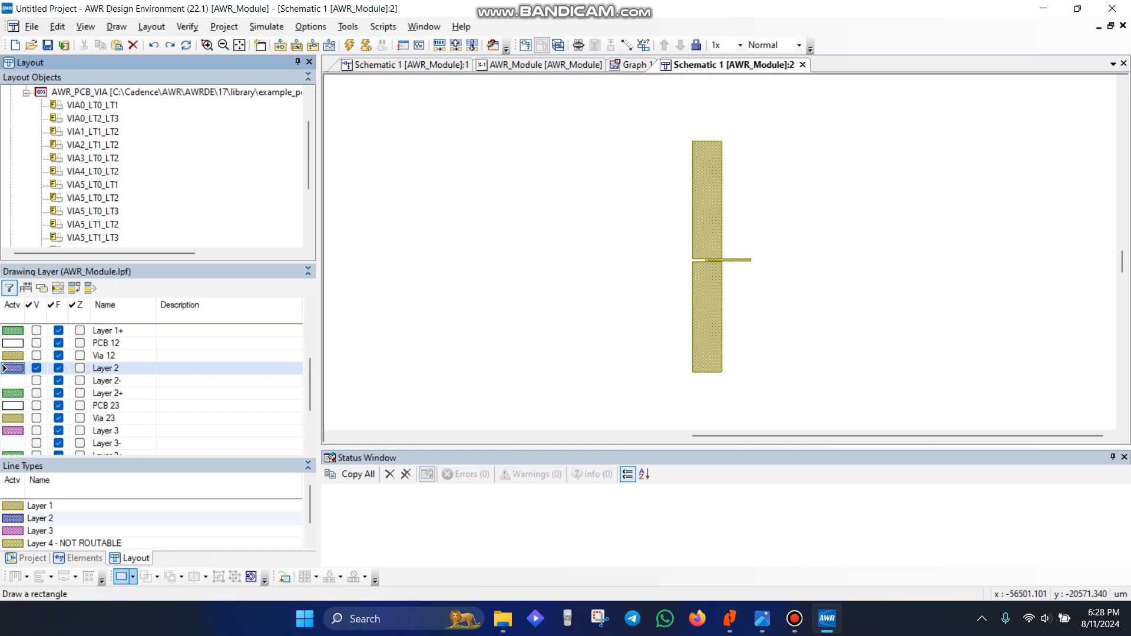
click(132, 577)
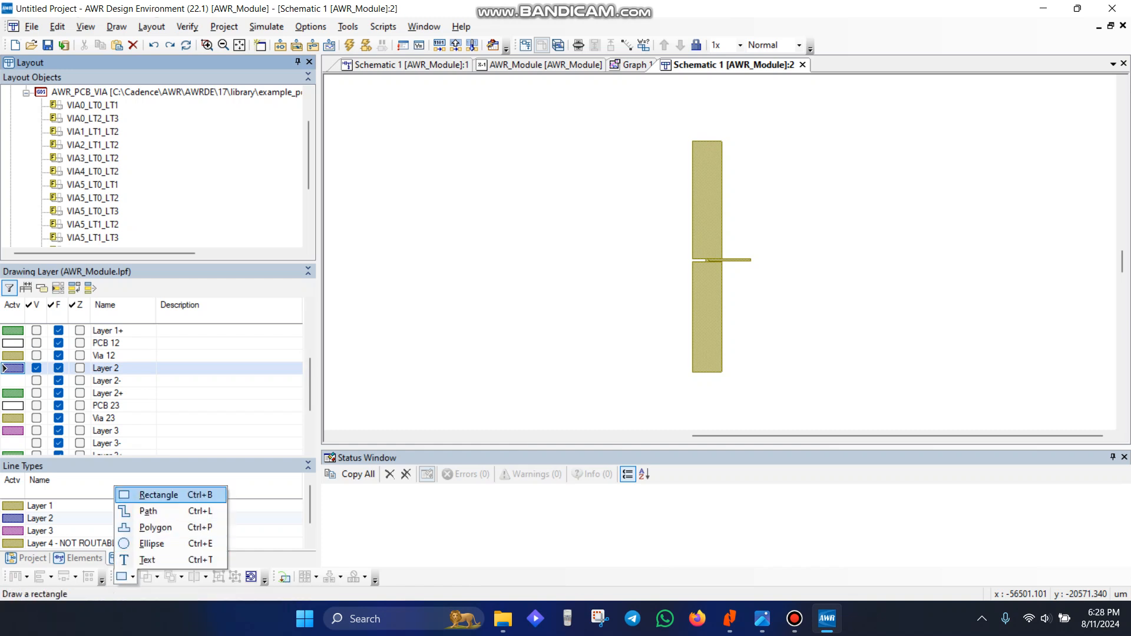
click(157, 495)
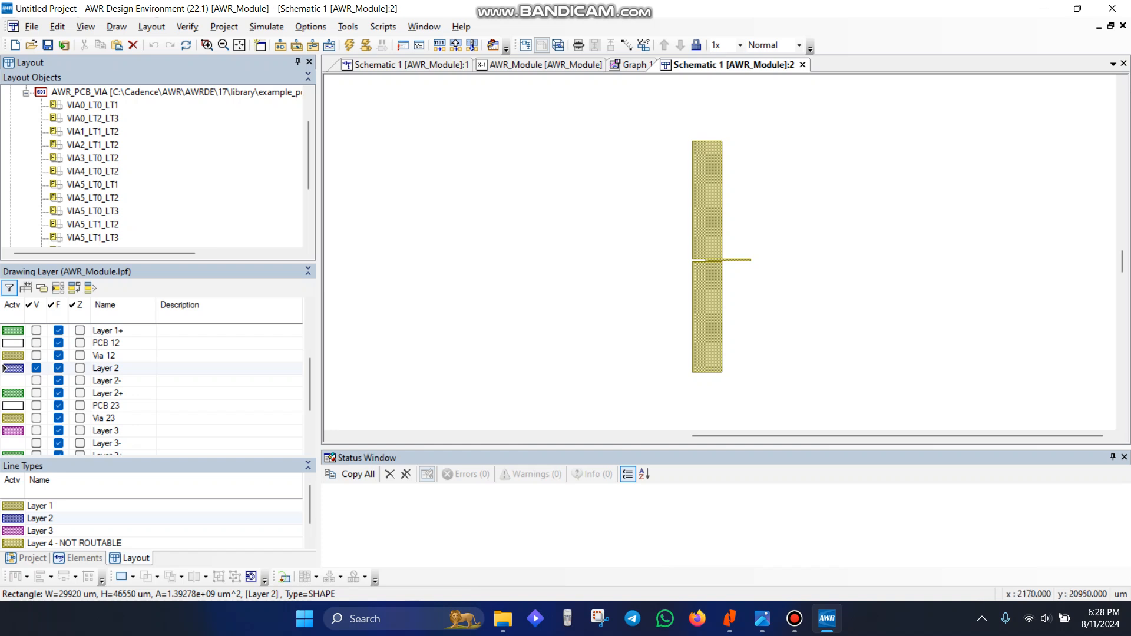
mouse_move(652, 128)
mouse_down()
mouse_move(760, 331)
mouse_move(771, 384)
mouse_up()
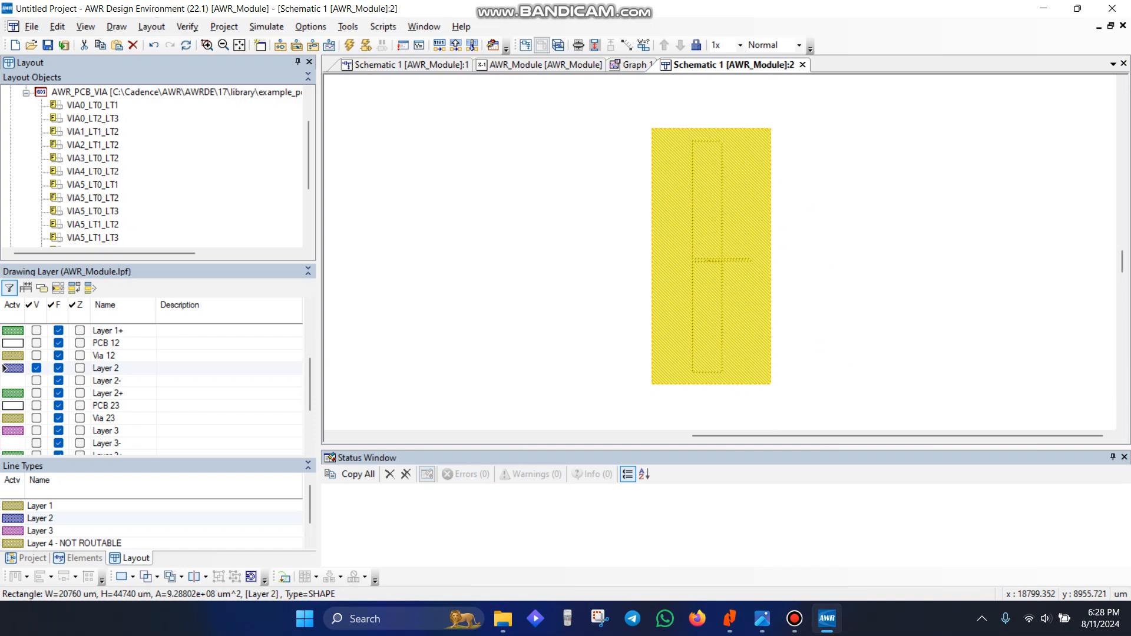
click(885, 250)
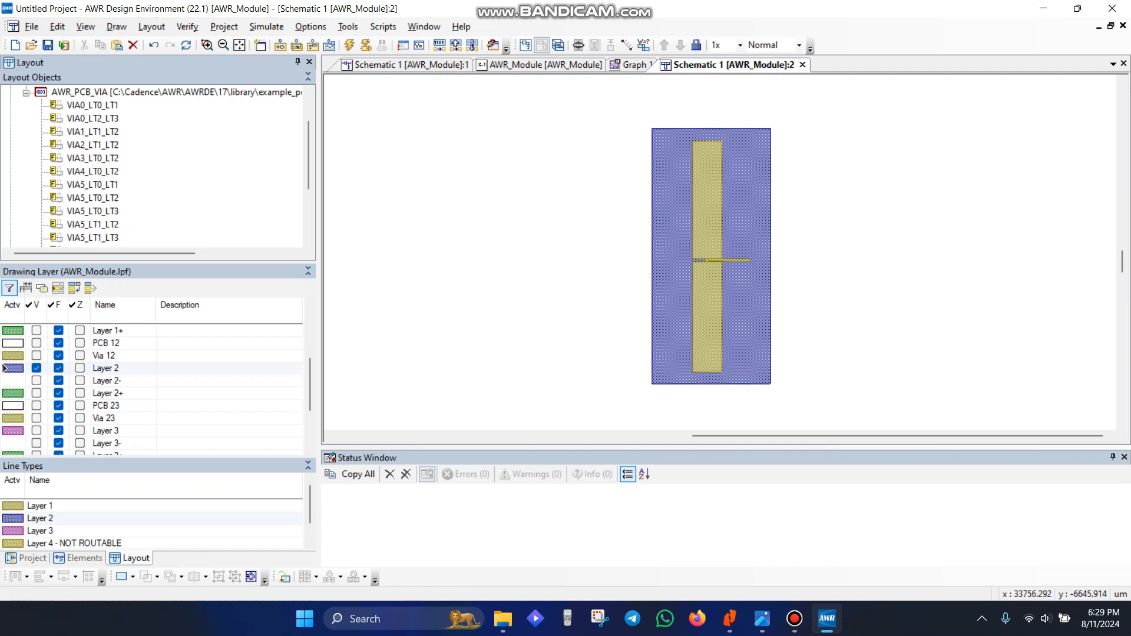
Check the Layer 2 rectangle's net properties and its width and height in its shape properties
click(758, 218)
right_click(758, 219)
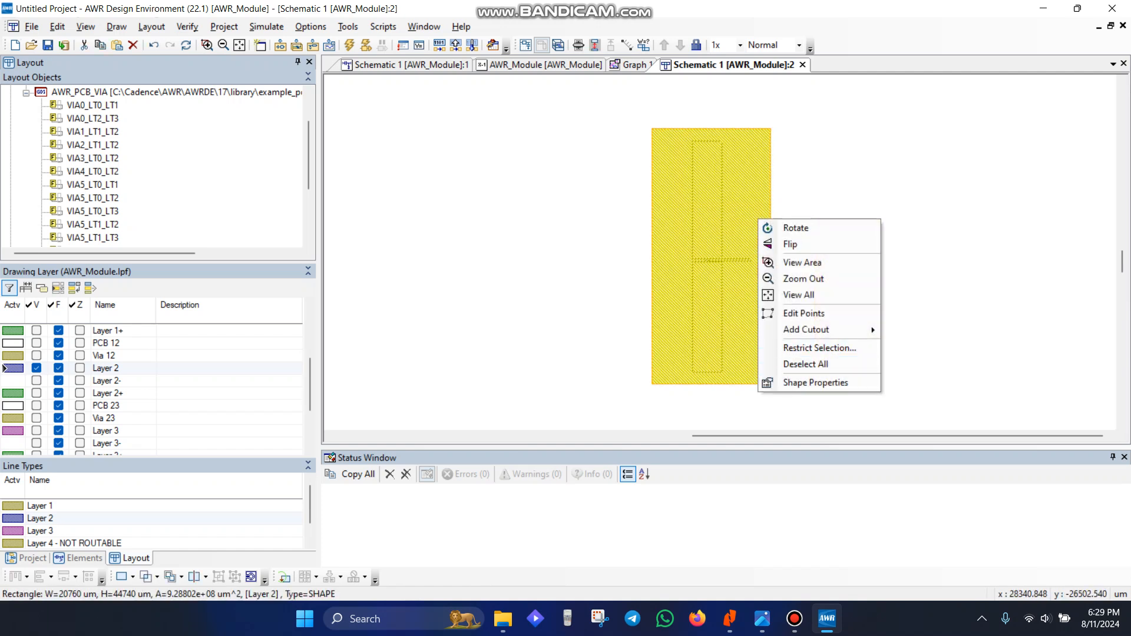
click(815, 383)
drag(743, 291, 447, 153)
click(343, 178)
click(395, 178)
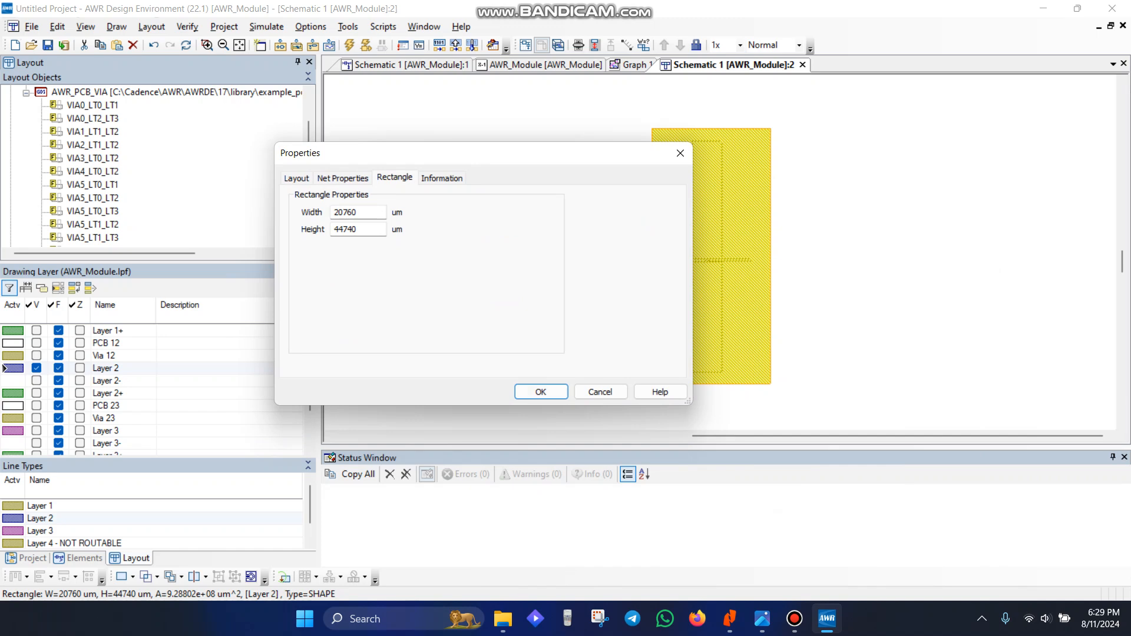
drag(576, 160, 496, 171)
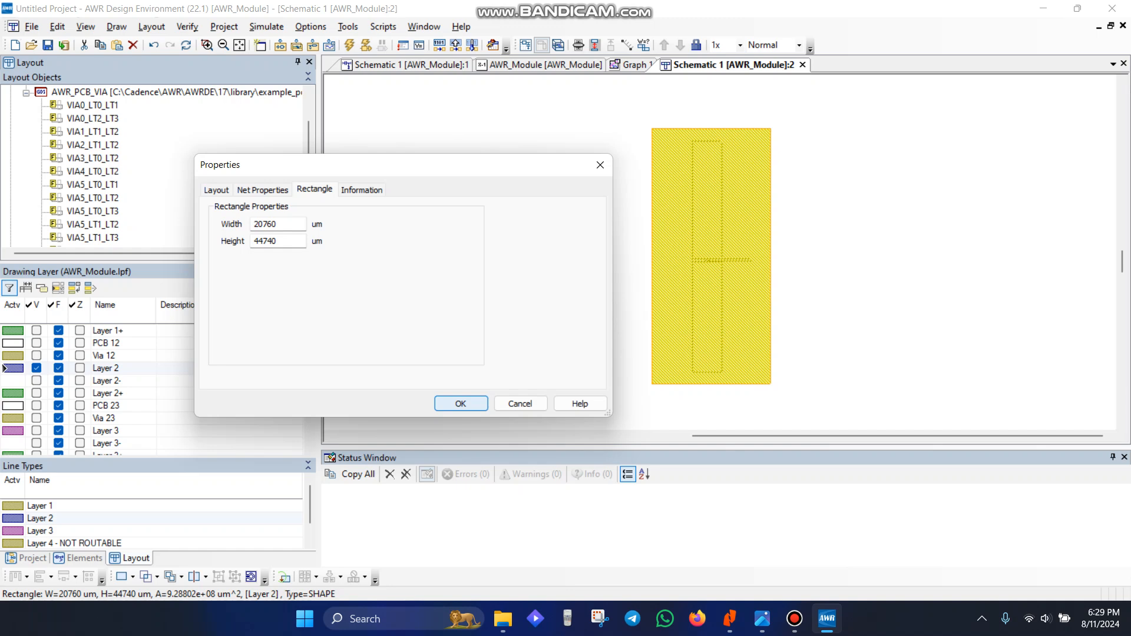
click(460, 404)
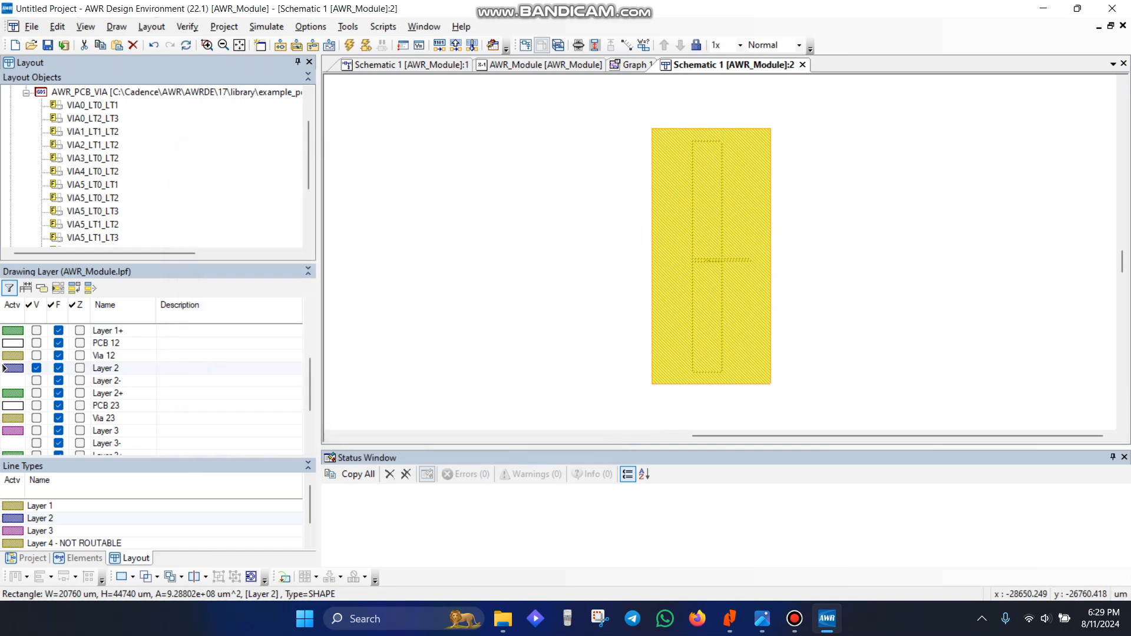
Open the Gerber file export mapping in the drawing layer options and disable writing for all layers
click(311, 26)
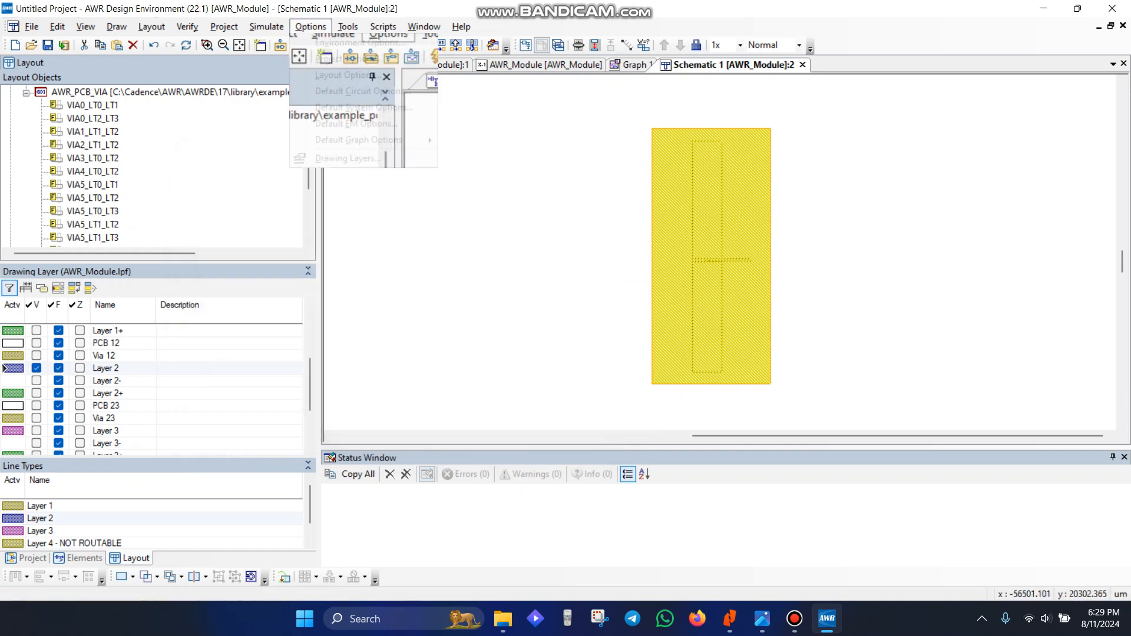
key(Return)
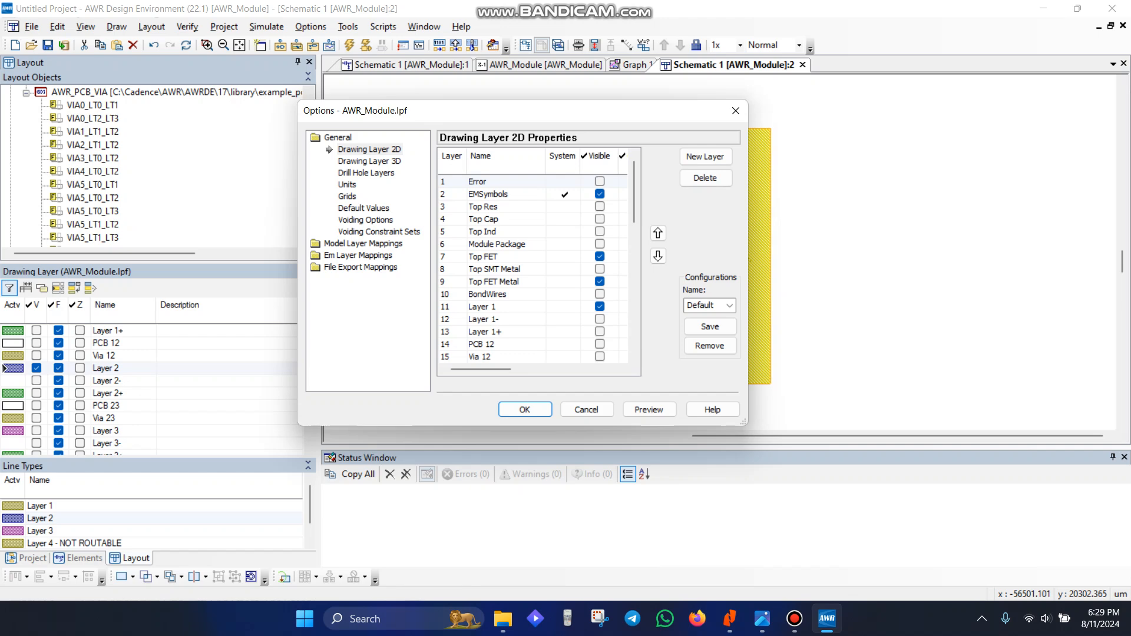
click(361, 268)
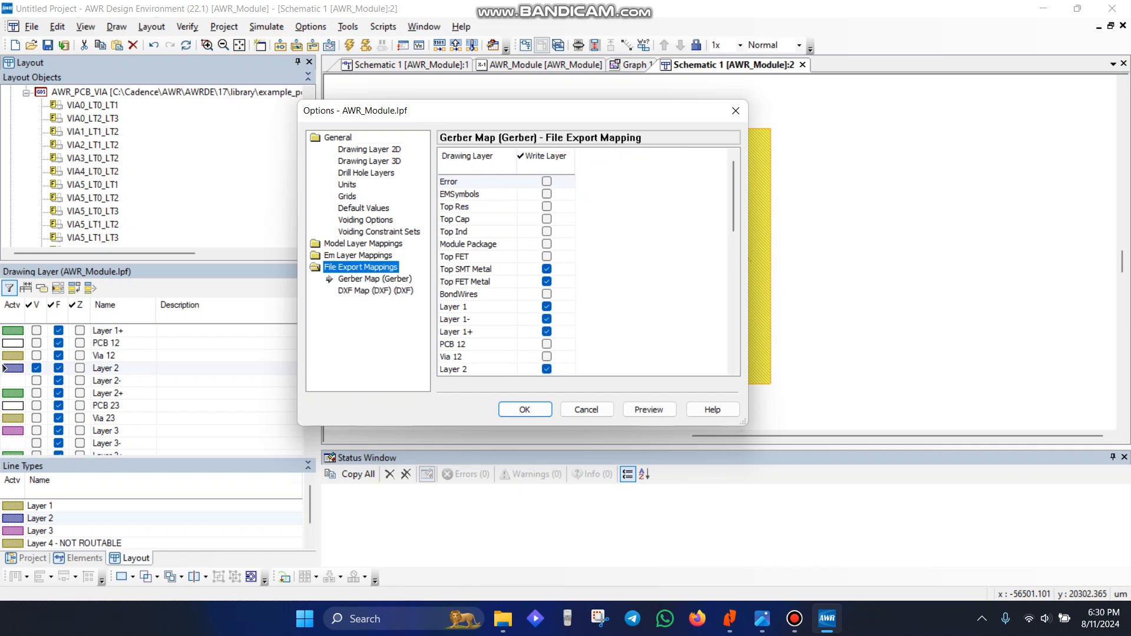
click(375, 280)
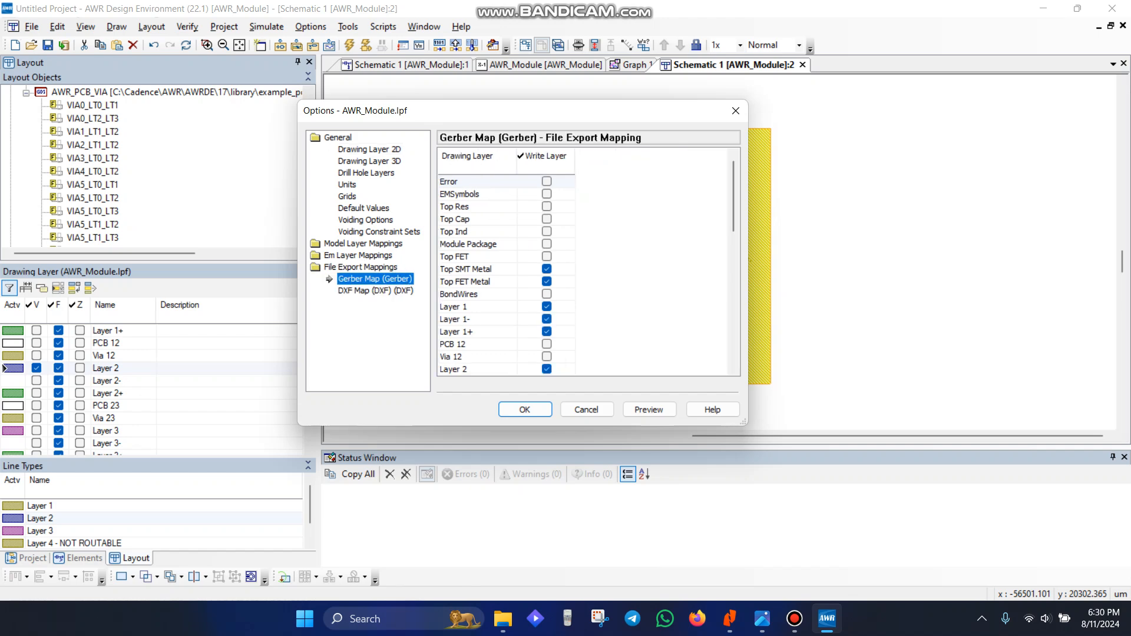
click(521, 156)
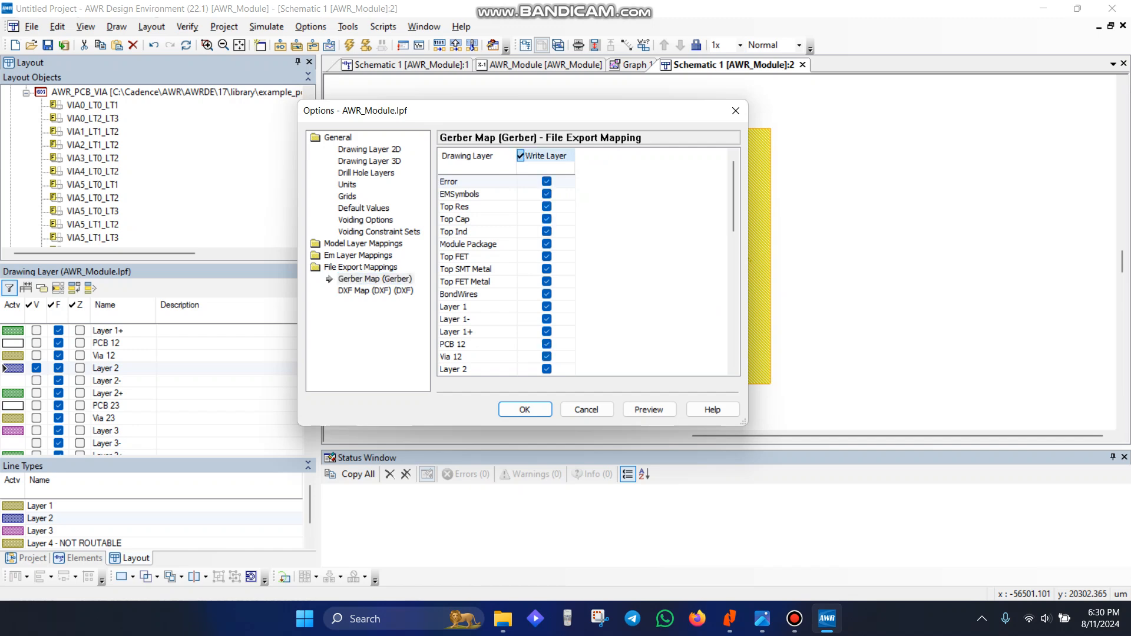
click(520, 156)
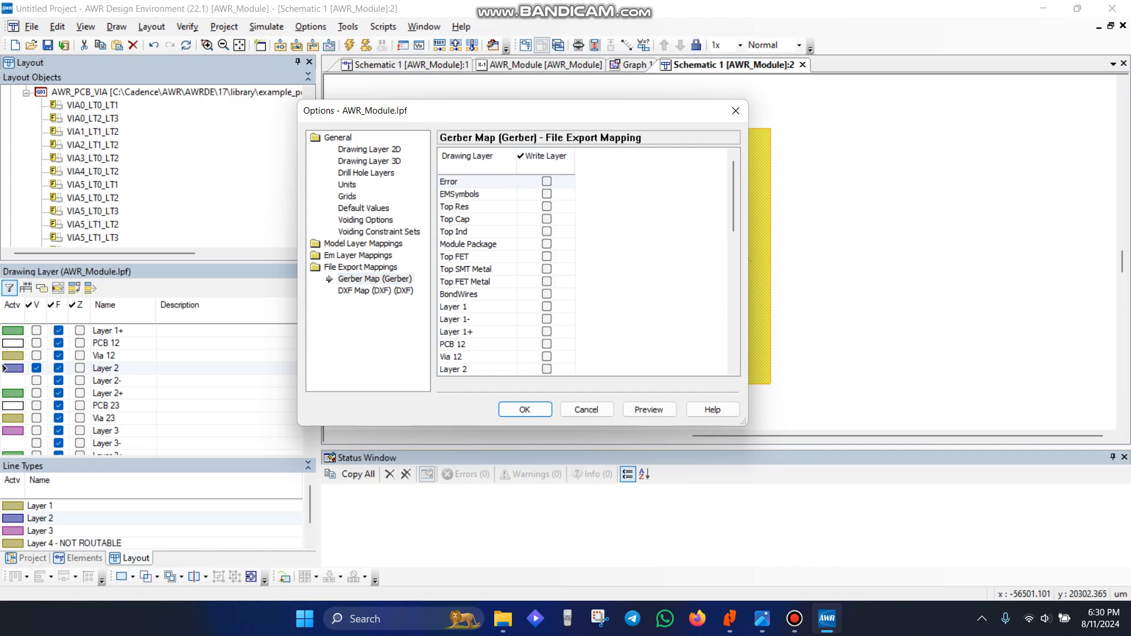
Enable writing for Layer 1 only in the Gerber export mapping and apply the options
click(546, 307)
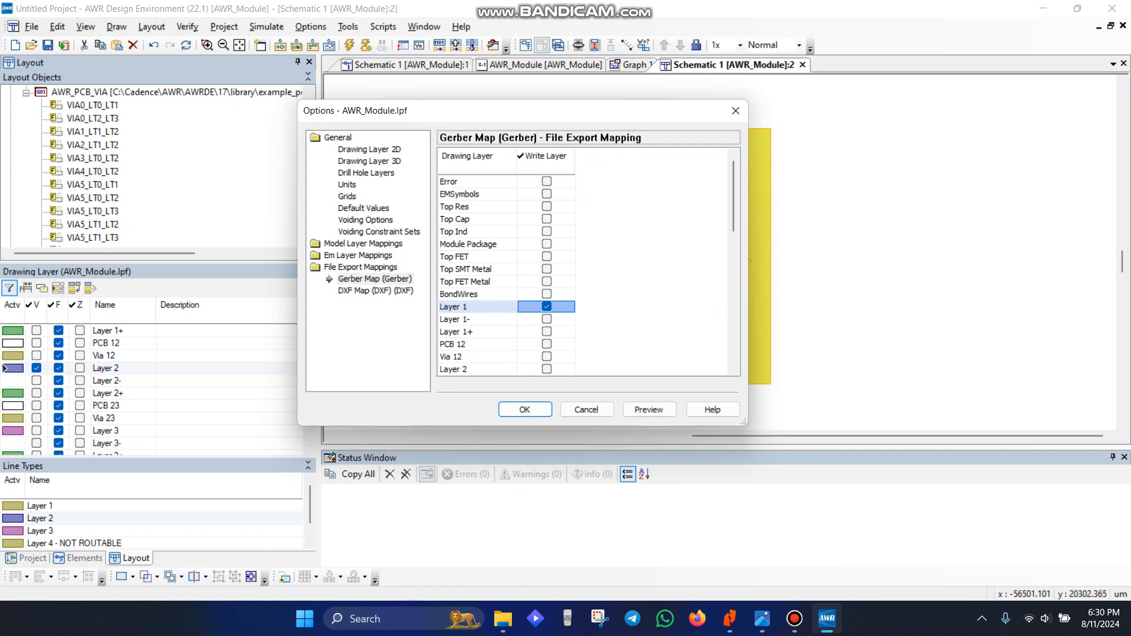
scroll(506, 271, down, 3)
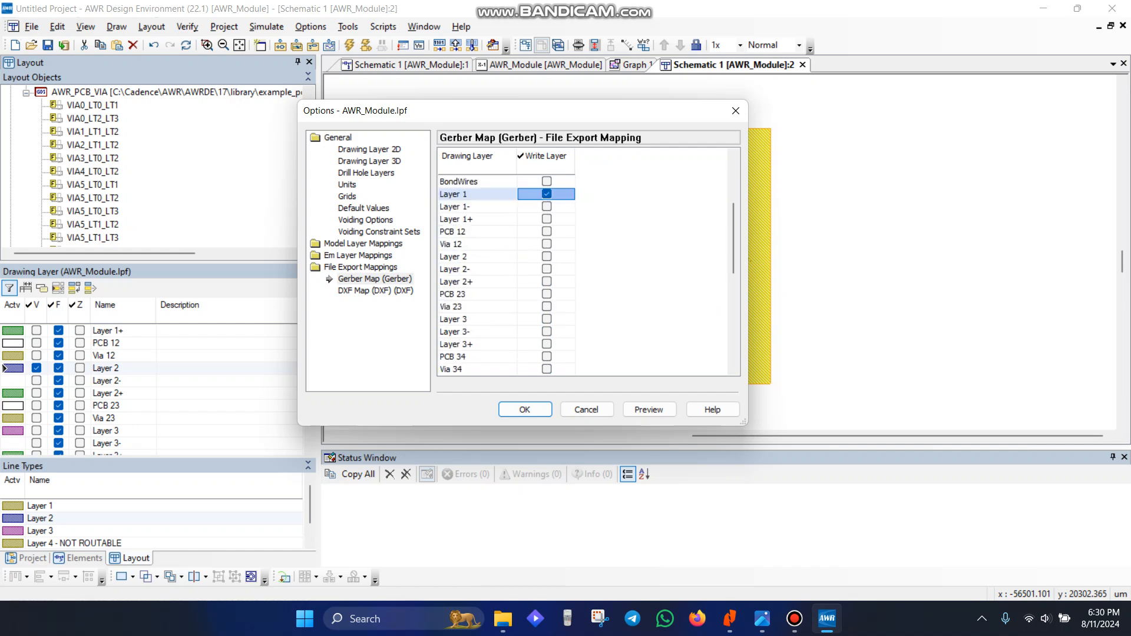
click(546, 257)
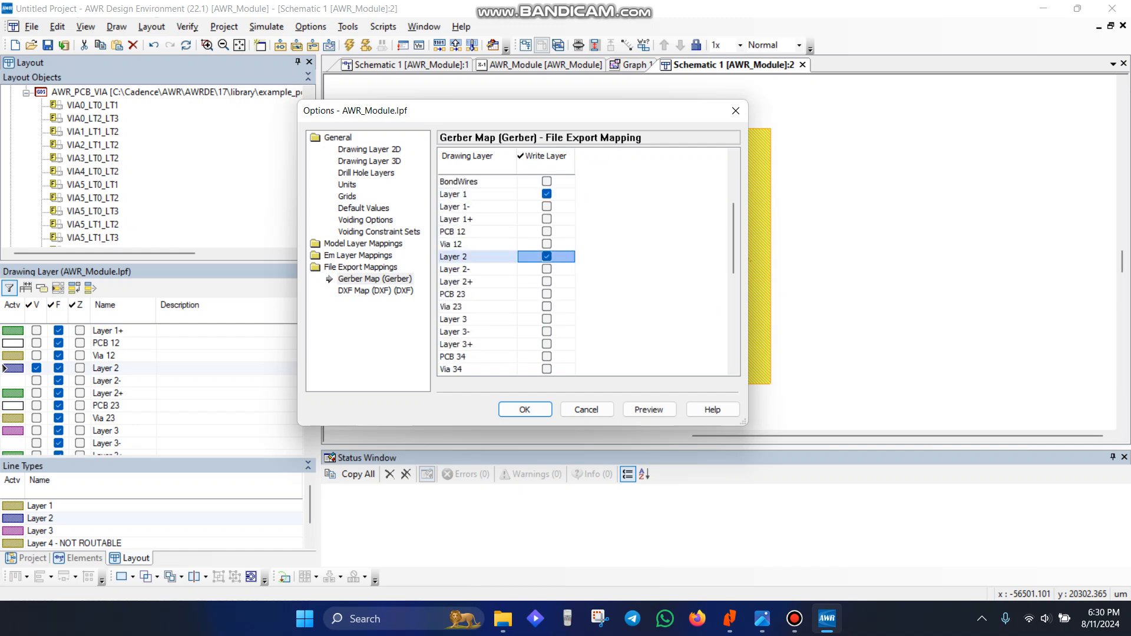
click(546, 257)
click(465, 193)
key(Escape)
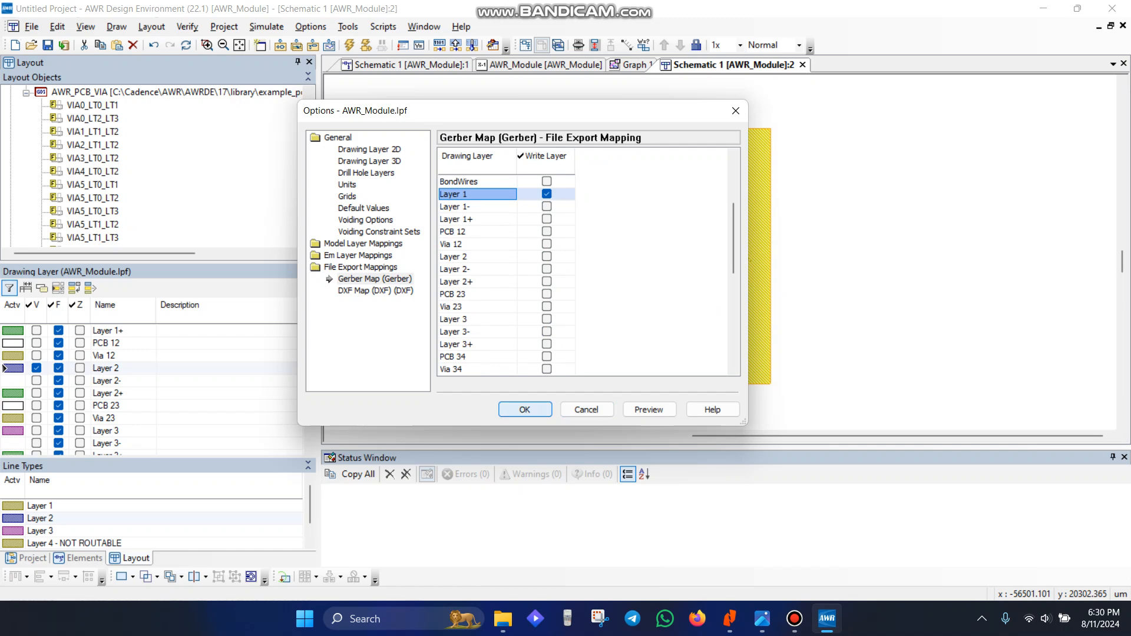
click(525, 409)
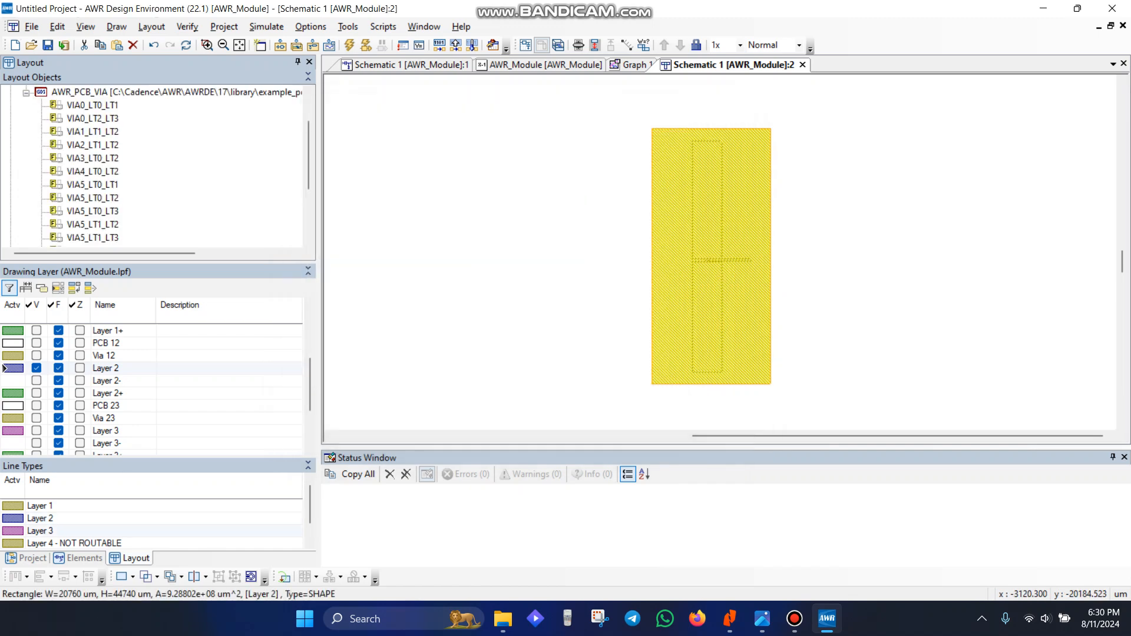
Start exporting the layout
click(266, 27)
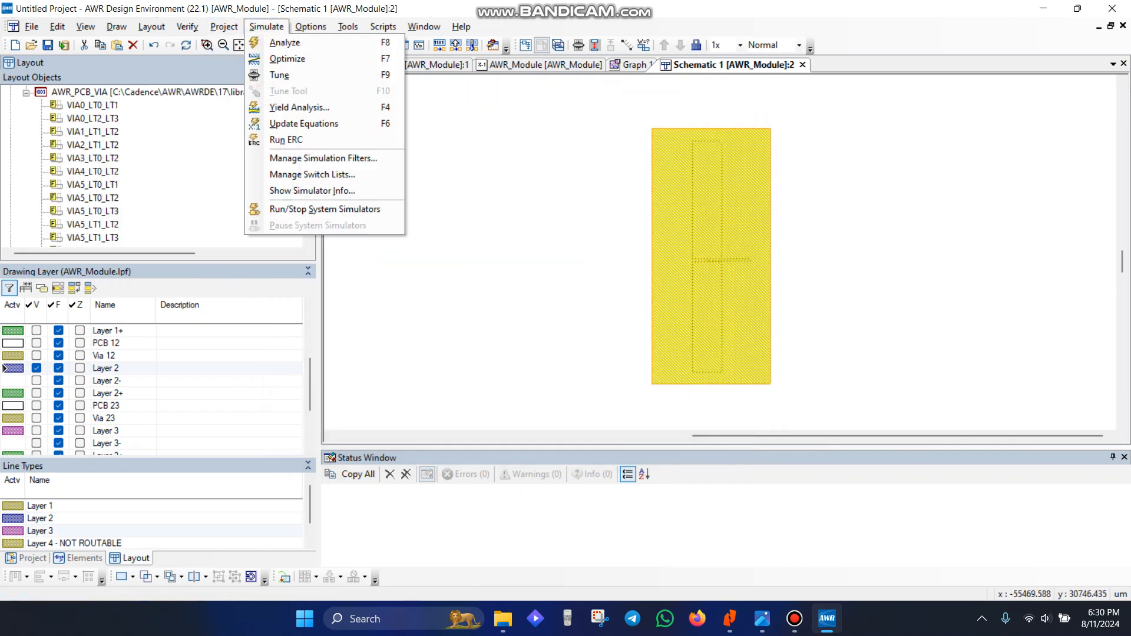
mouse_move(224, 26)
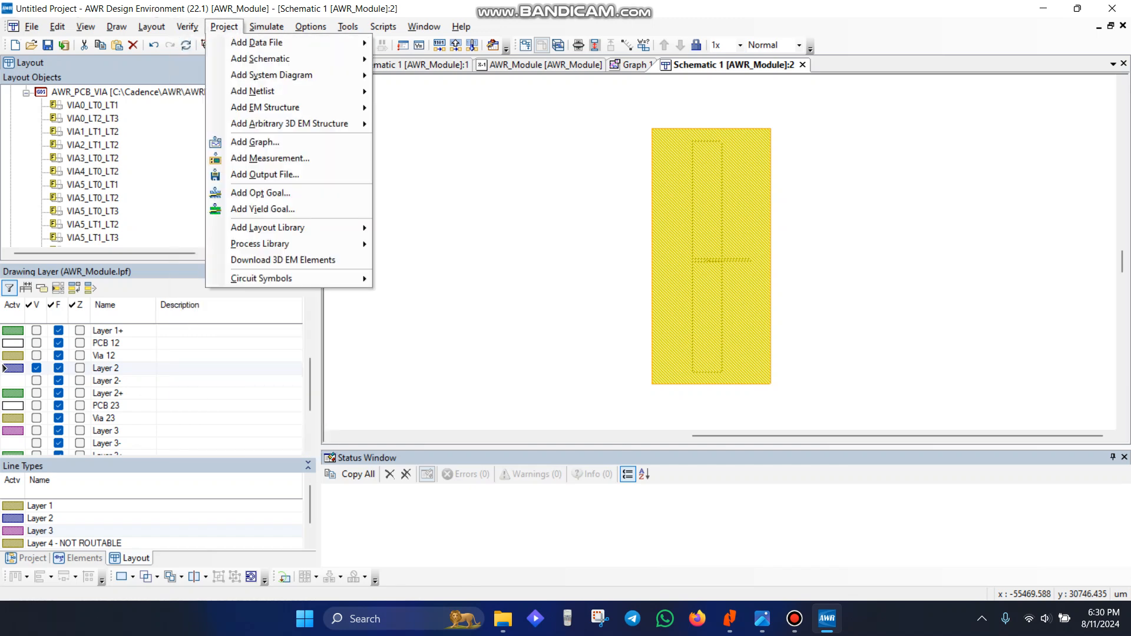
mouse_move(151, 26)
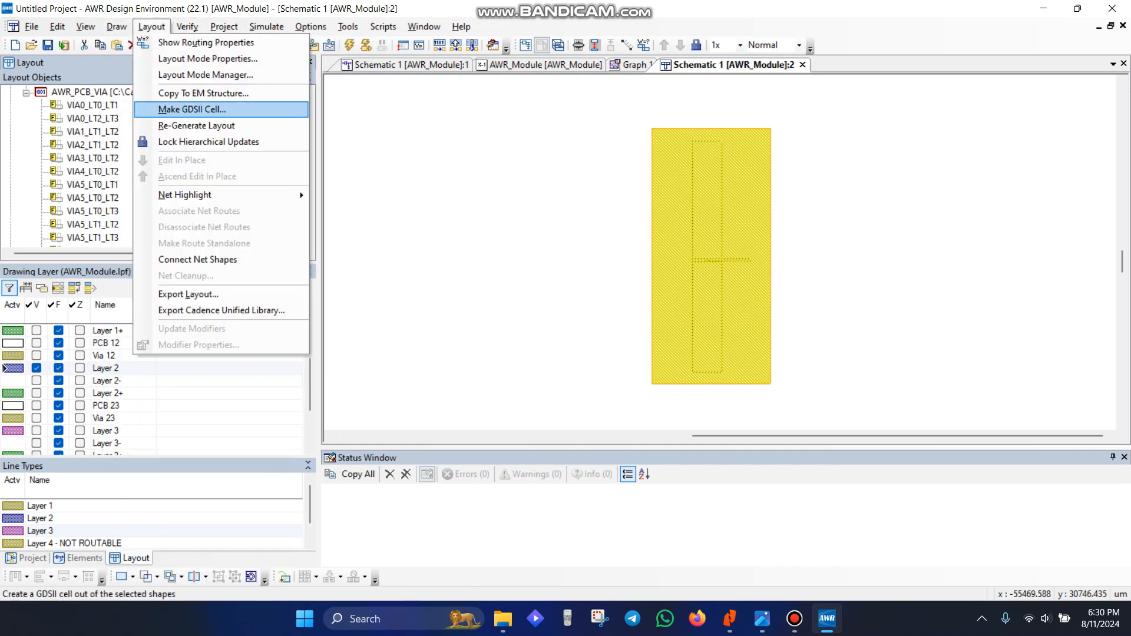